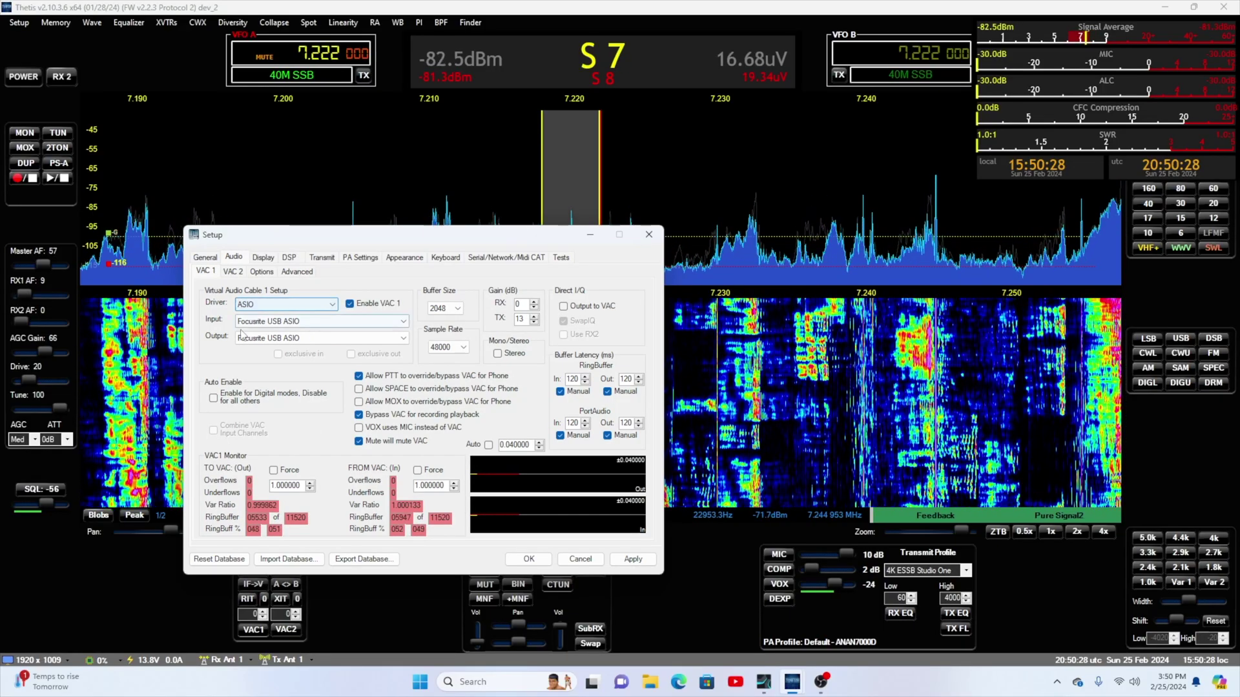
# Select the VAC 1 input device field set to Focusrite USB ASIO
pyautogui.click(258, 321)
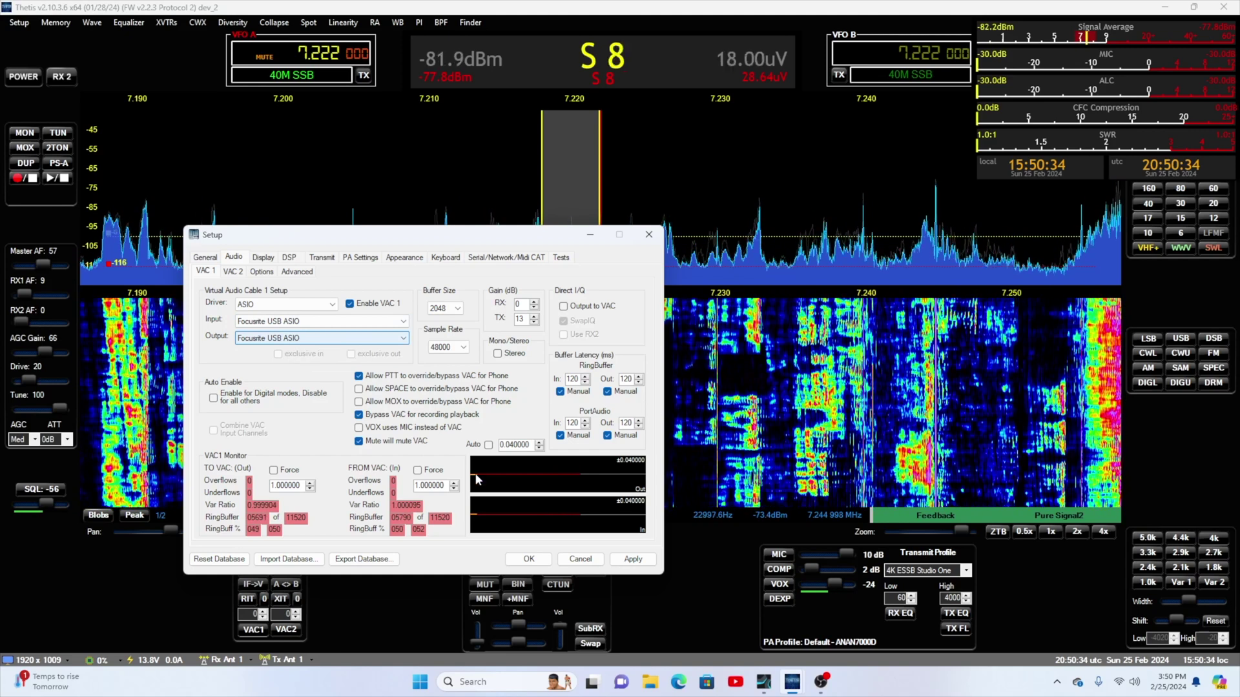
# Apply the VAC 1 audio settings and close Thetis Setup
pyautogui.click(541, 566)
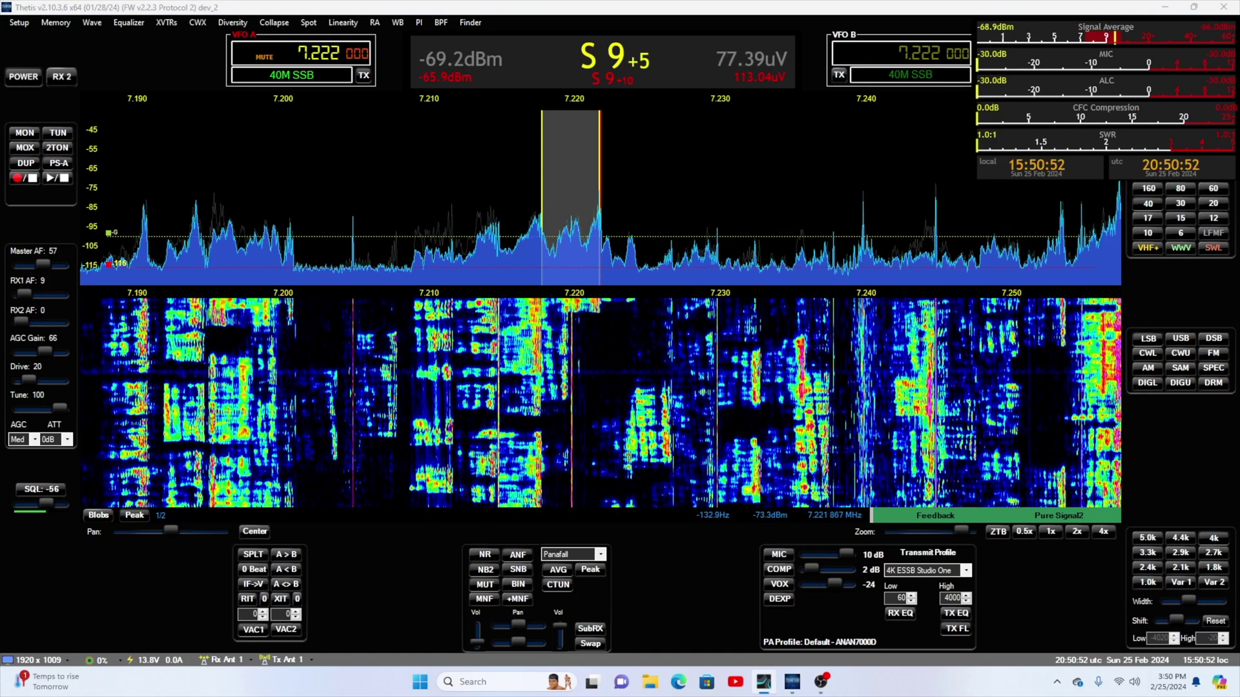
# Bring Studio One up full screen and disarm recording and monitoring on 4k essb
pyautogui.hotkey('alt', 'Tab')
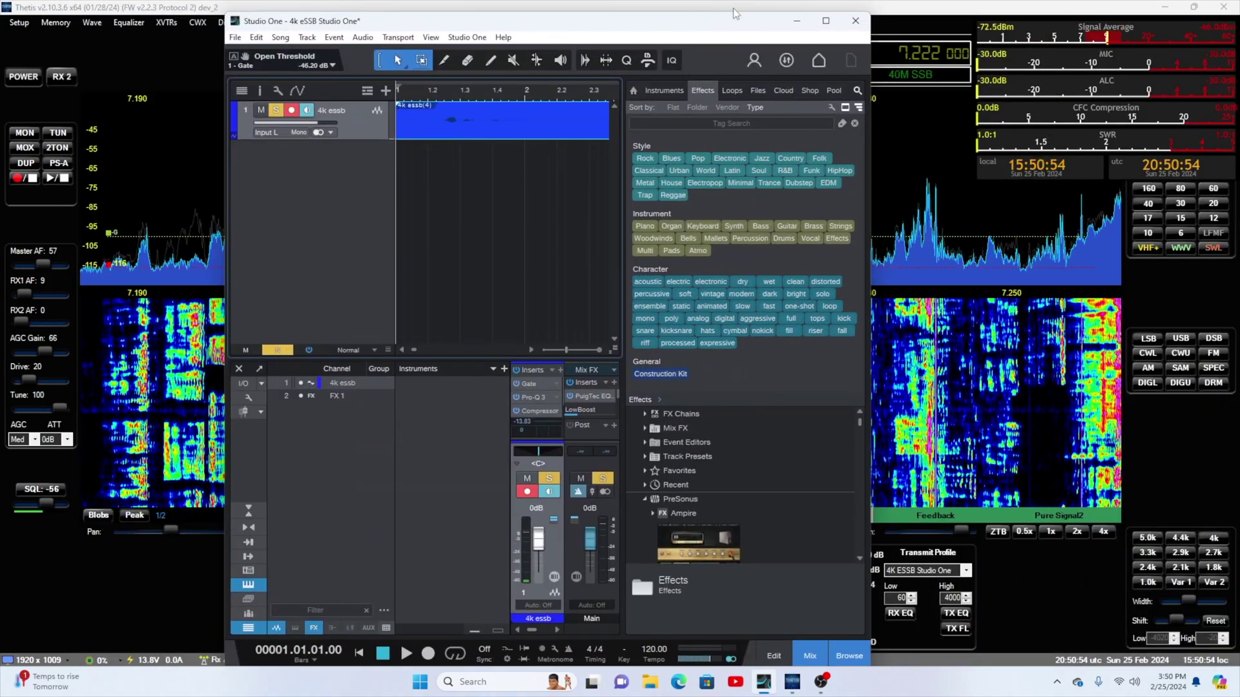
pyautogui.click(826, 21)
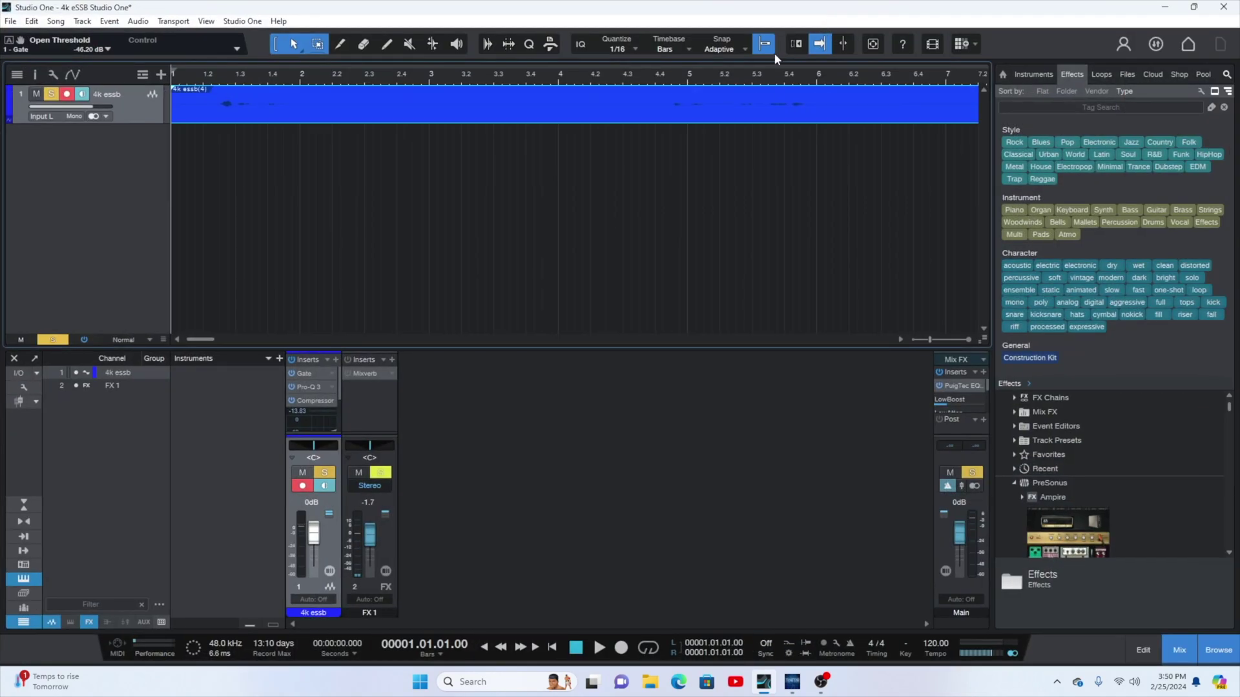
pyautogui.click(301, 489)
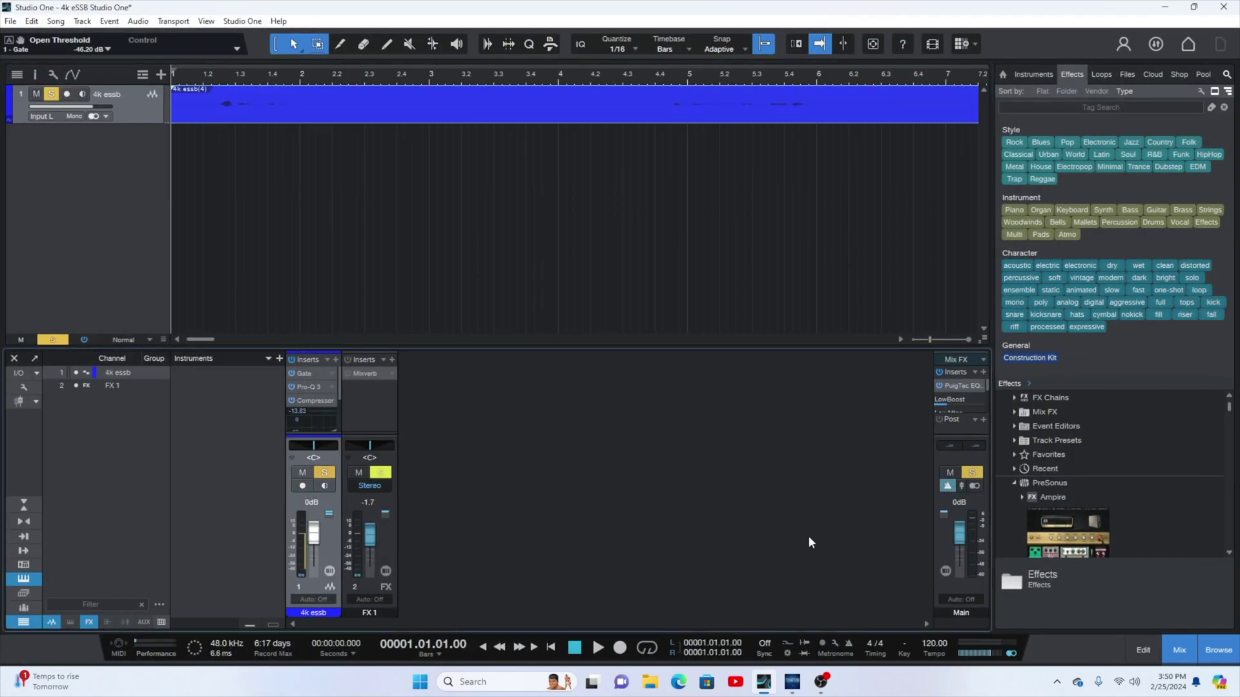
# Delete the recorded audio event at bar 3 and re-enable input monitoring on 4k essb
pyautogui.click(435, 102)
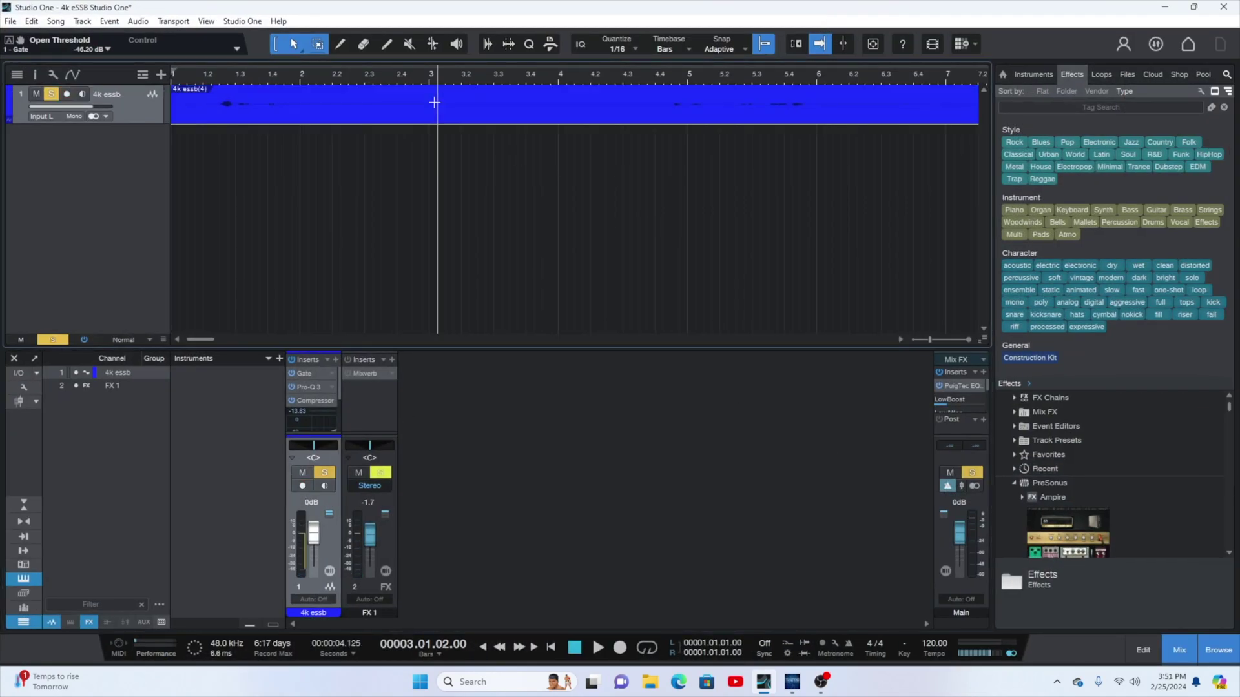
pyautogui.rightClick(409, 103)
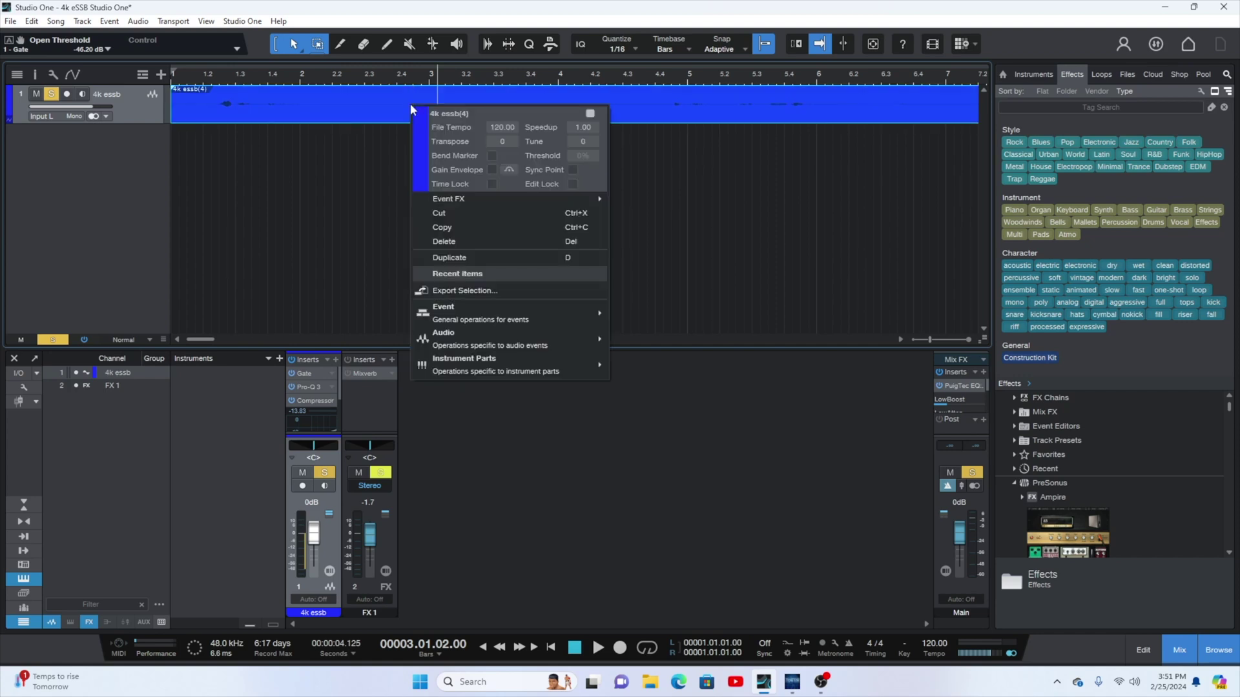
pyautogui.click(451, 242)
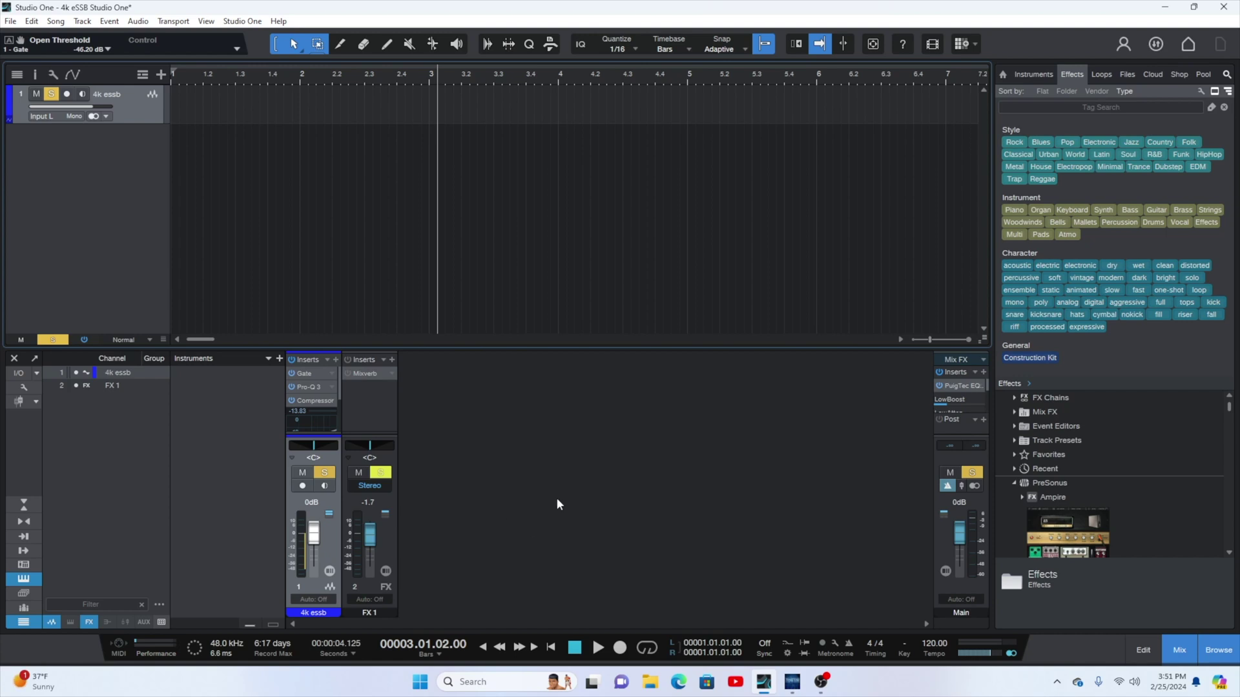
pyautogui.click(324, 487)
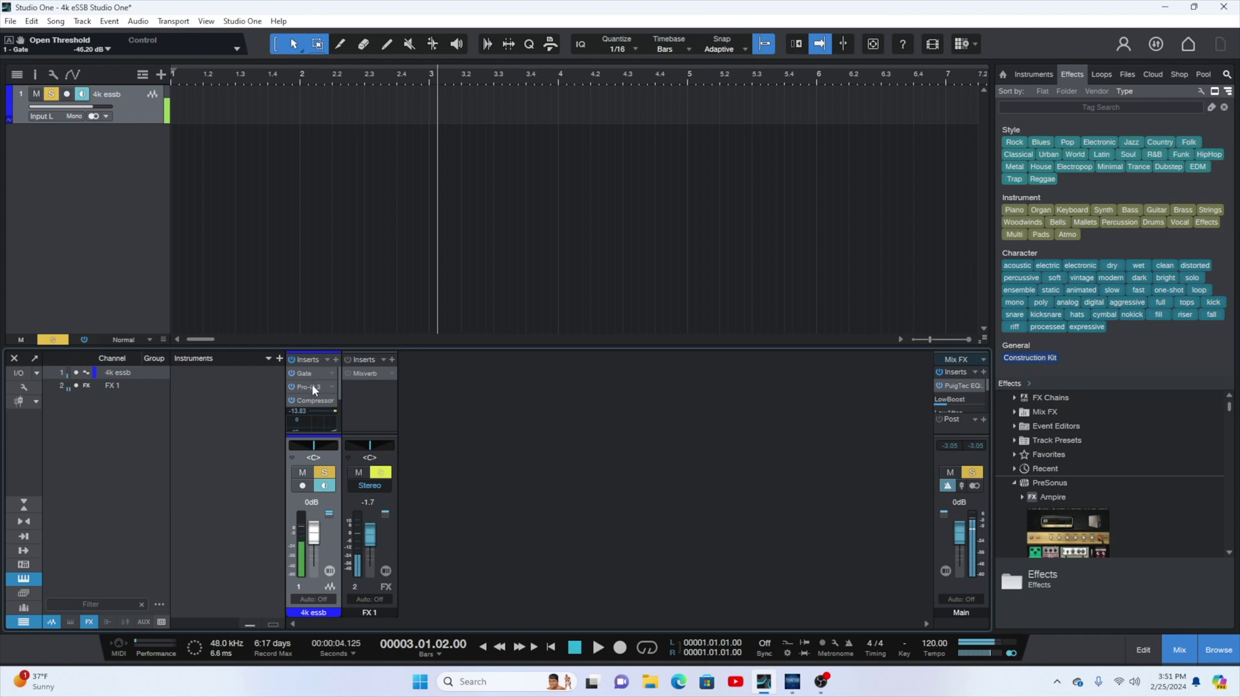
# Pan the 4k essb channel to L4, then check and close its Gate plugin
pyautogui.moveTo(325, 452); pyautogui.dragTo(322, 451)
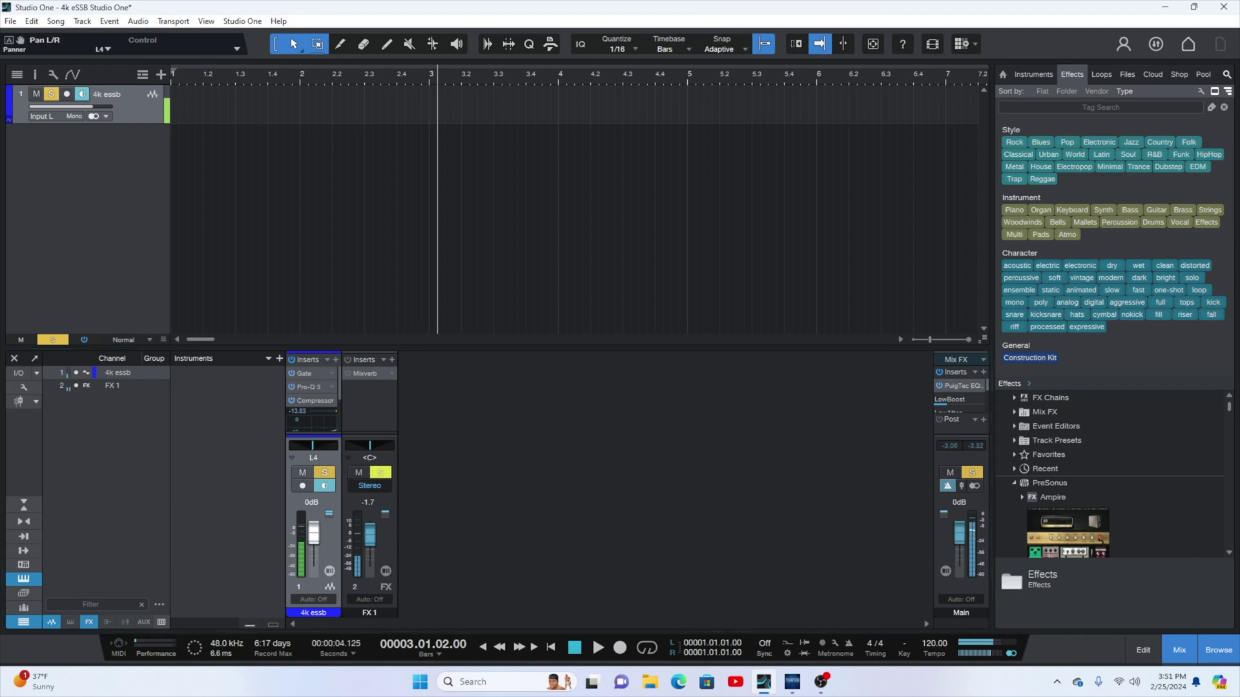
pyautogui.click(304, 373)
pyautogui.moveTo(759, 166); pyautogui.dragTo(594, 115)
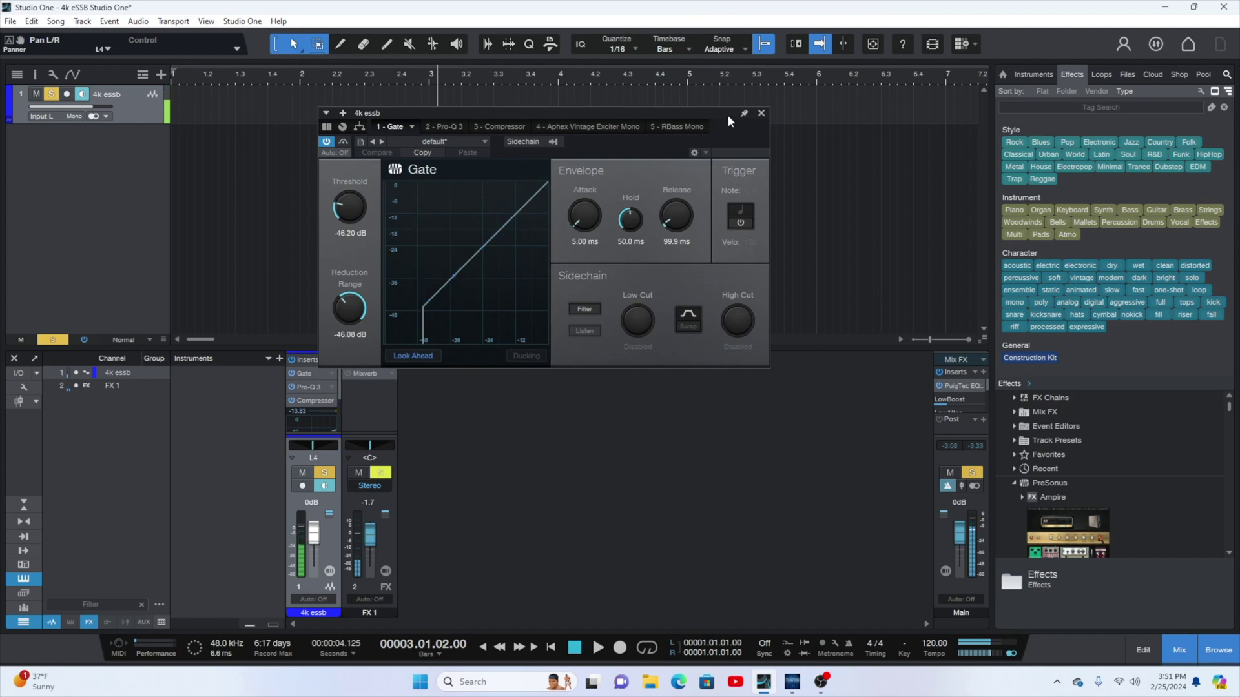
pyautogui.click(761, 114)
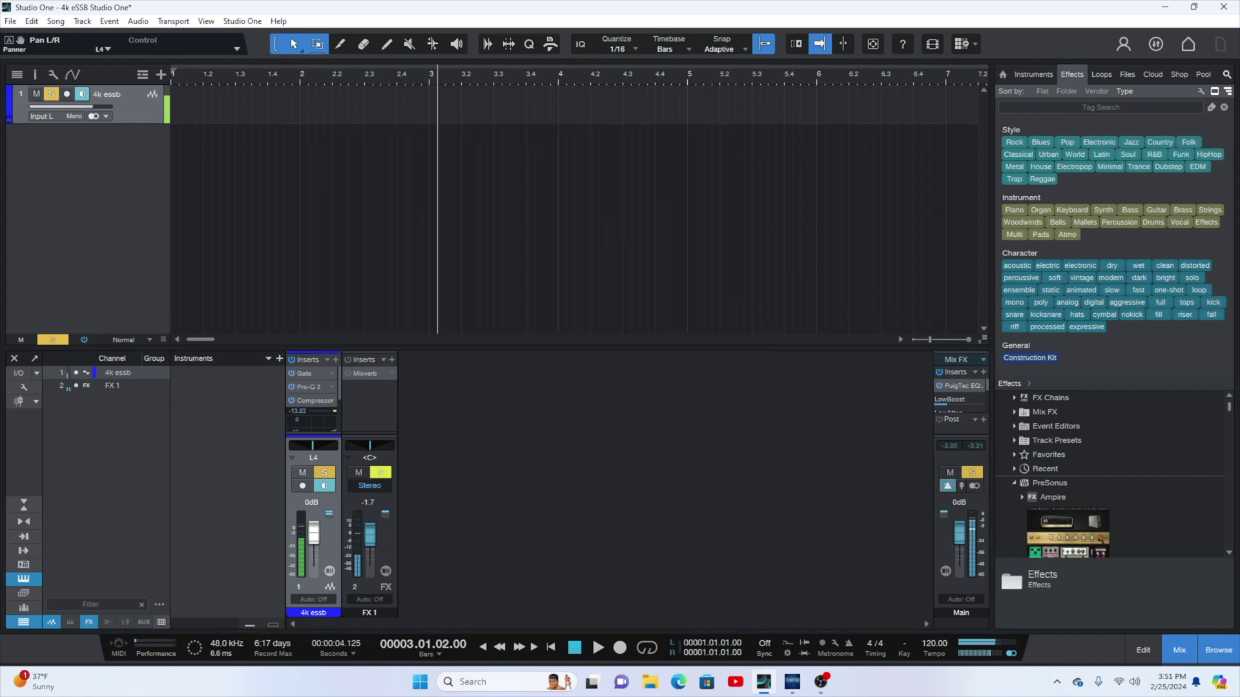
# Open the 4k essb Pro-Q 3 editor, position it left, then bring Thetis forward
pyautogui.click(303, 387)
pyautogui.moveTo(594, 133); pyautogui.dragTo(471, 135)
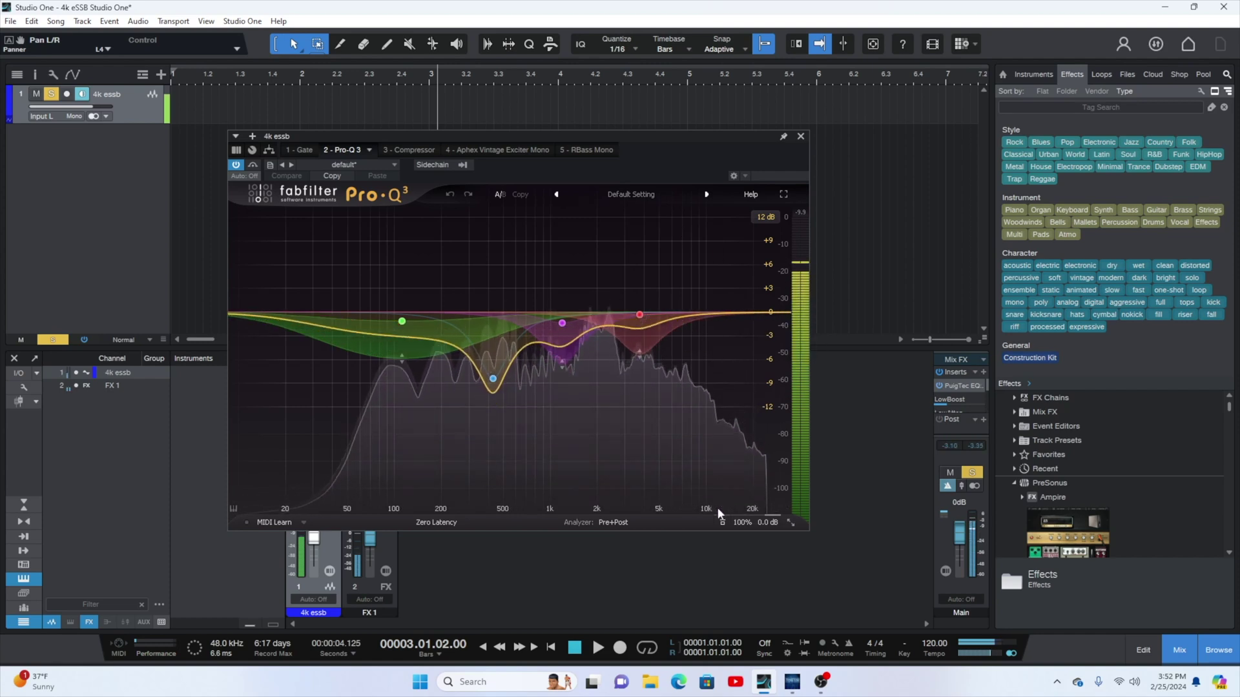
pyautogui.click(793, 687)
# Show Thetis Setup's DSP CFC settings, then return to the Pro-Q 3 in Studio One
pyautogui.click(20, 25)
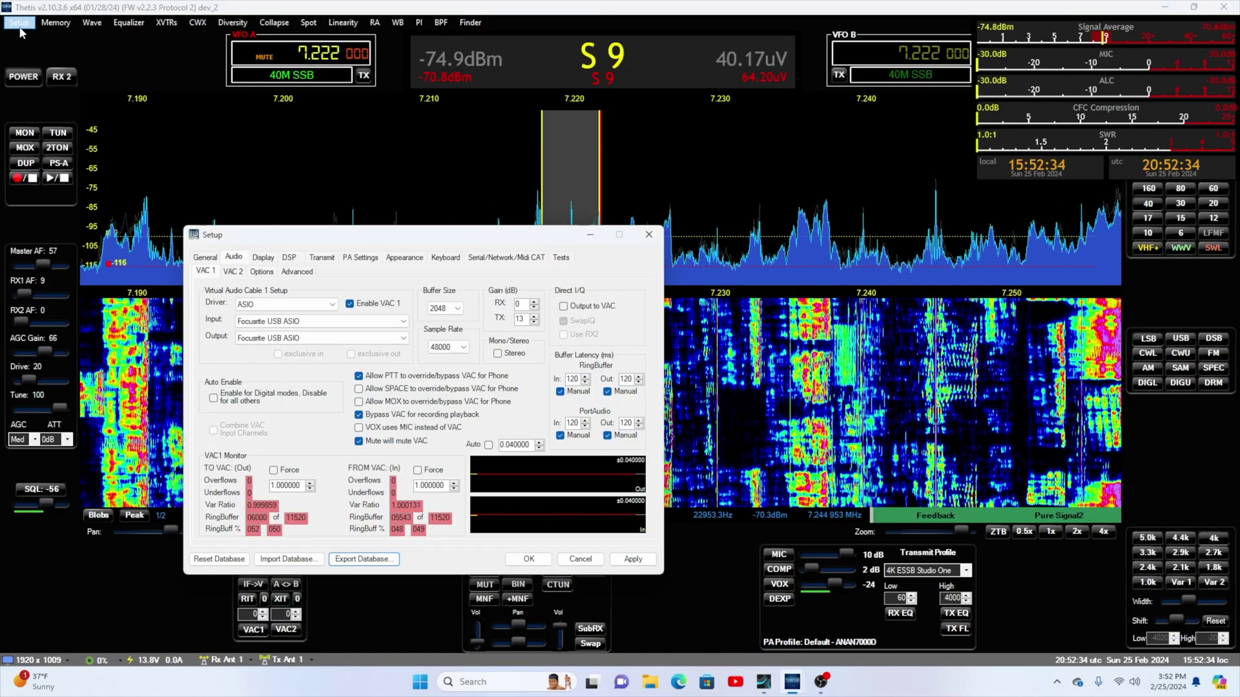
pyautogui.click(289, 257)
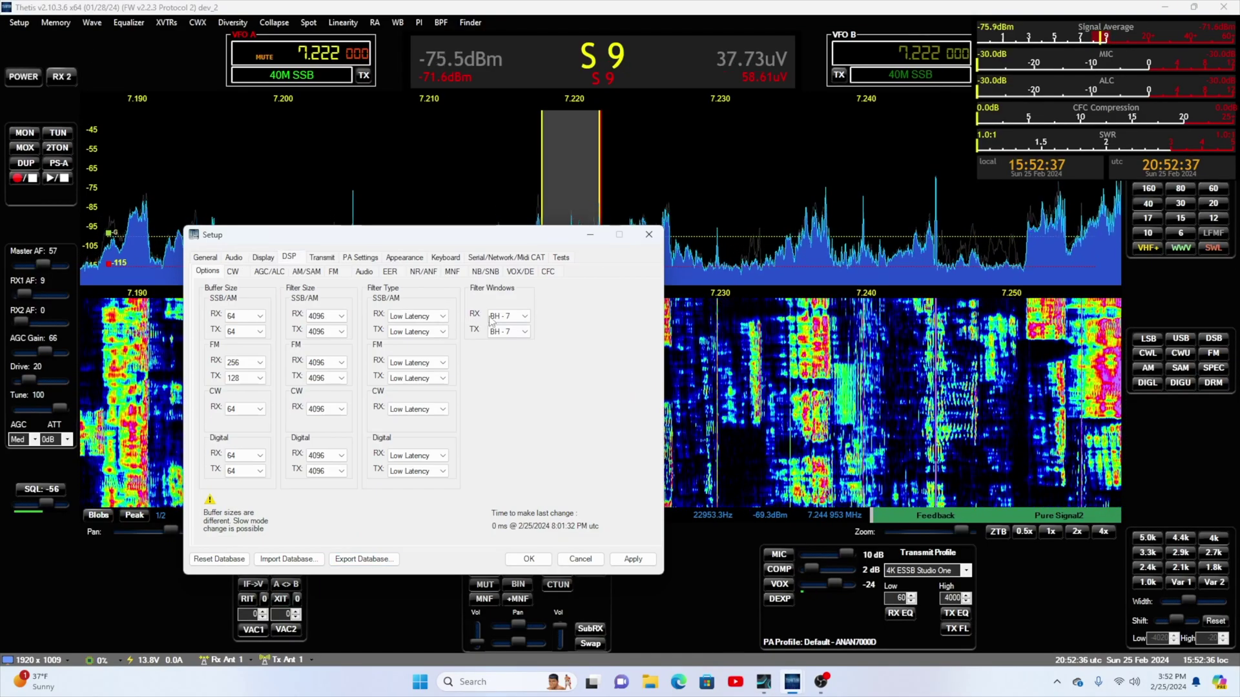
pyautogui.click(547, 271)
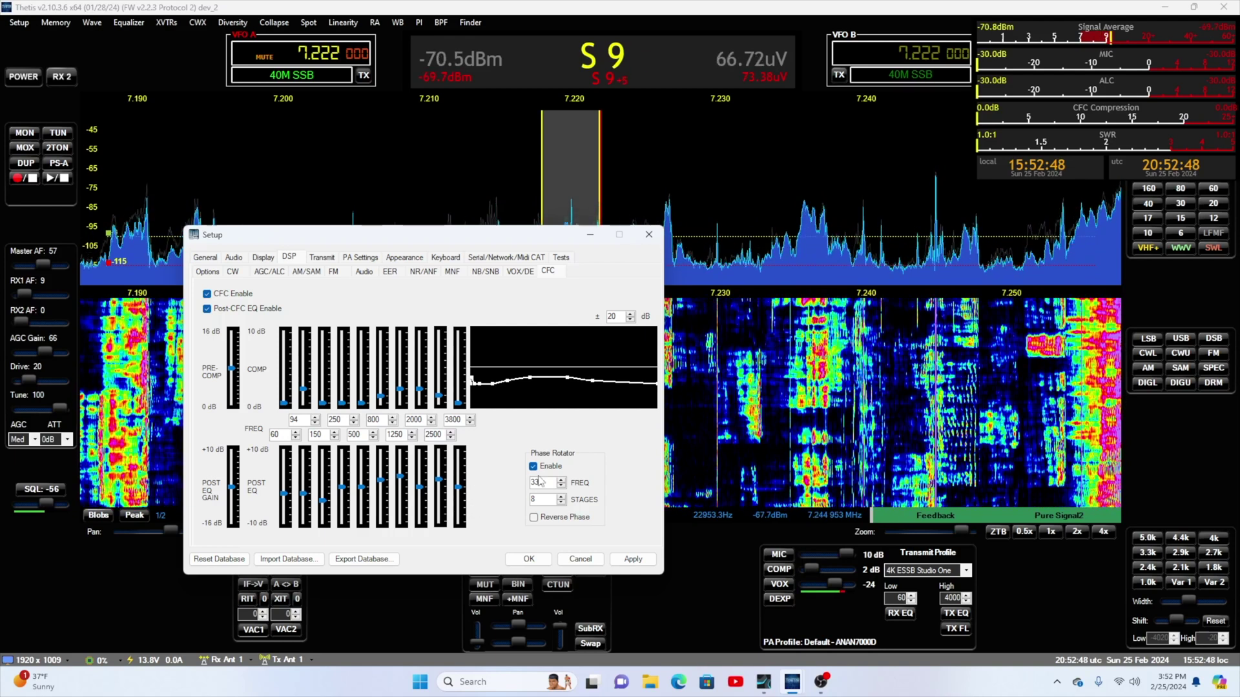
pyautogui.click(765, 684)
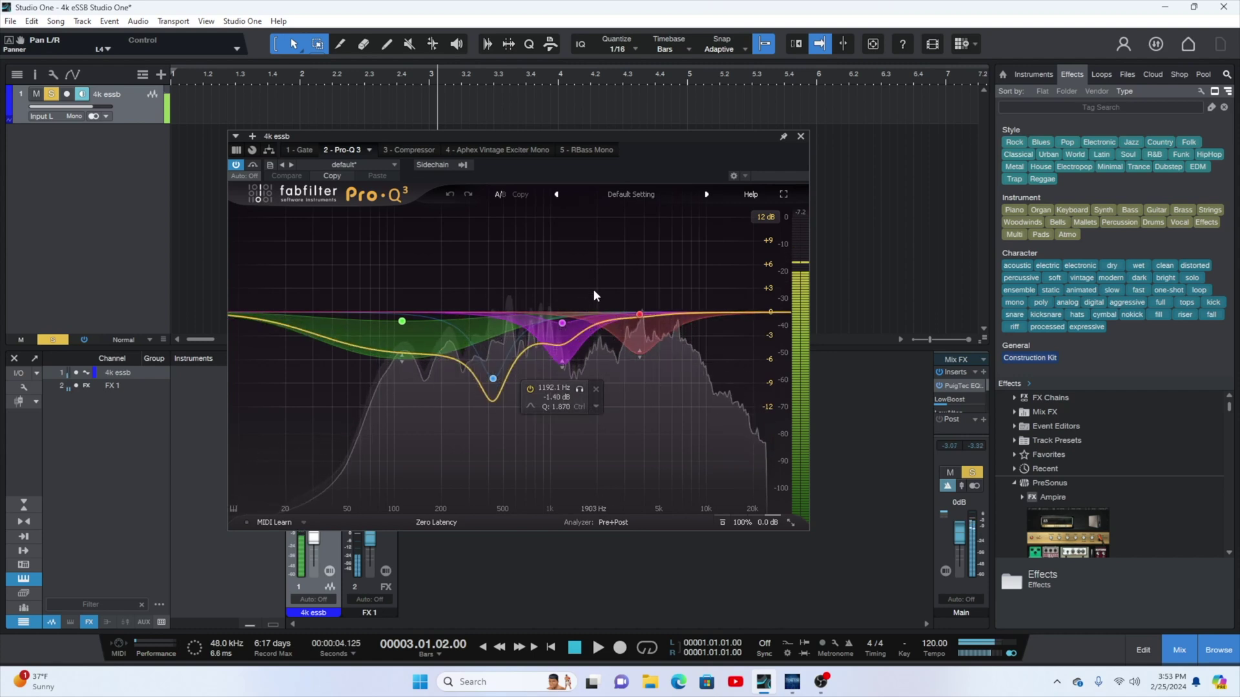
# Close the 4k essb Pro-Q 3 window after checking its EQ bands
pyautogui.click(802, 136)
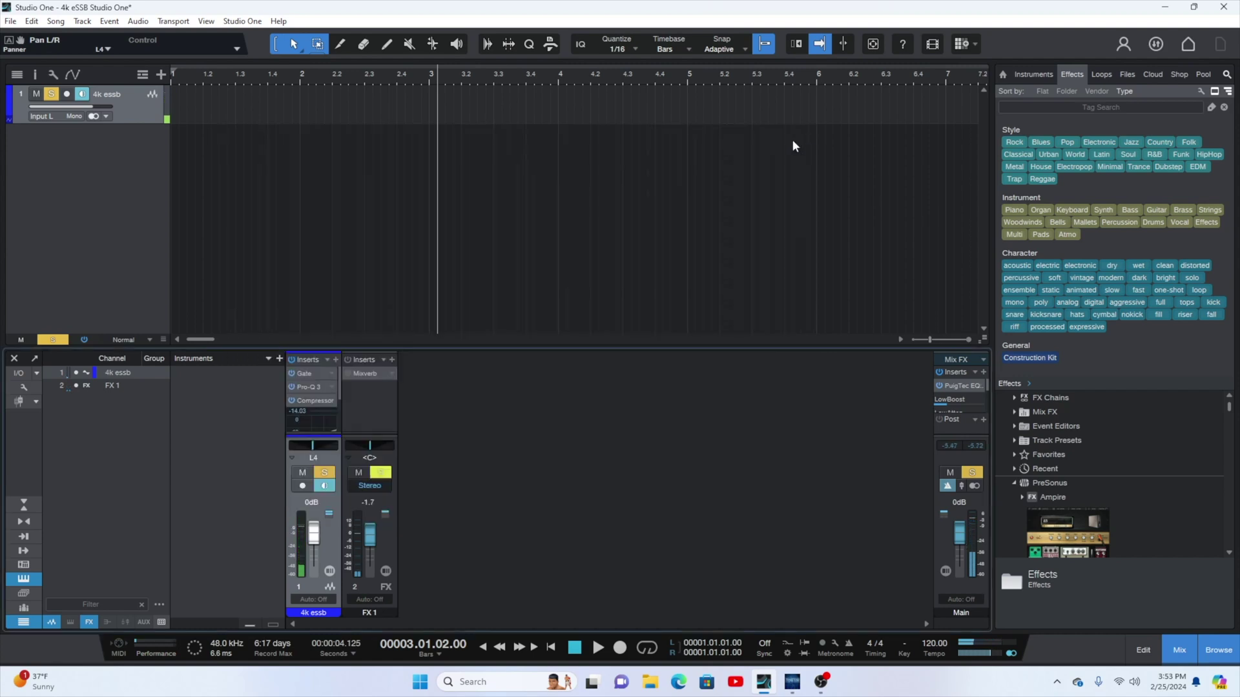
# Inspect the 4k essb Compressor (3.4:1 ratio, -32.64 dB threshold) and close it again
pyautogui.click(312, 400)
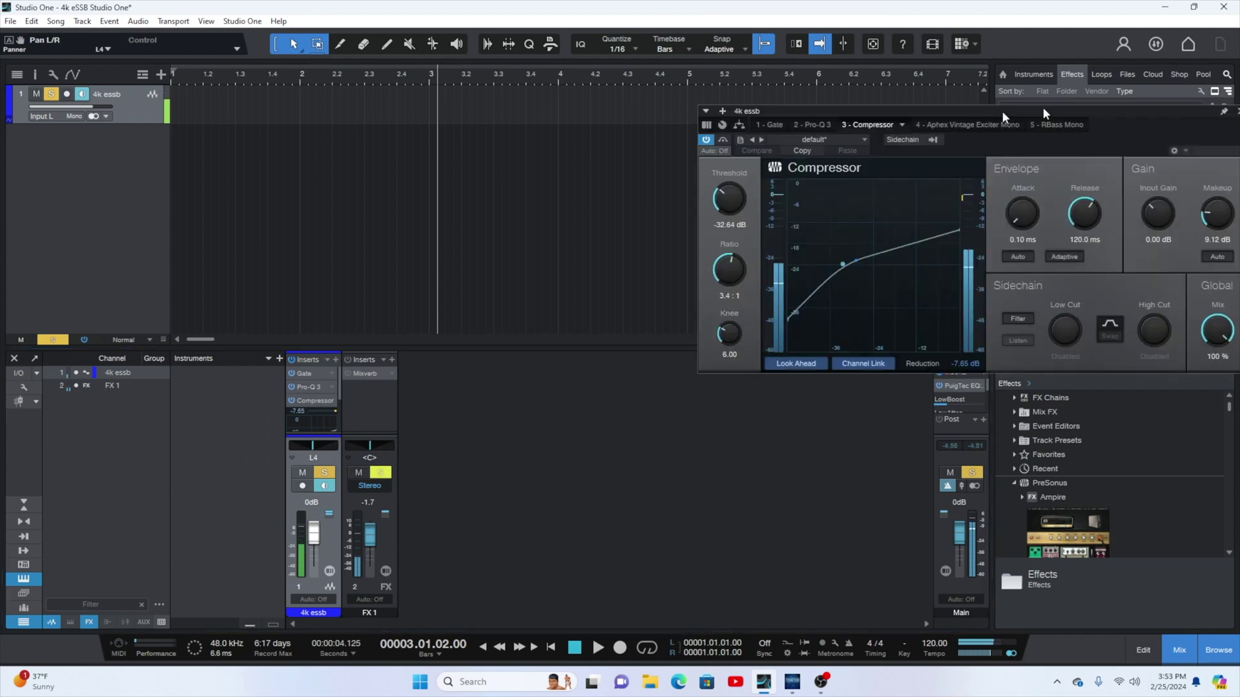
pyautogui.moveTo(1002, 111); pyautogui.dragTo(629, 160)
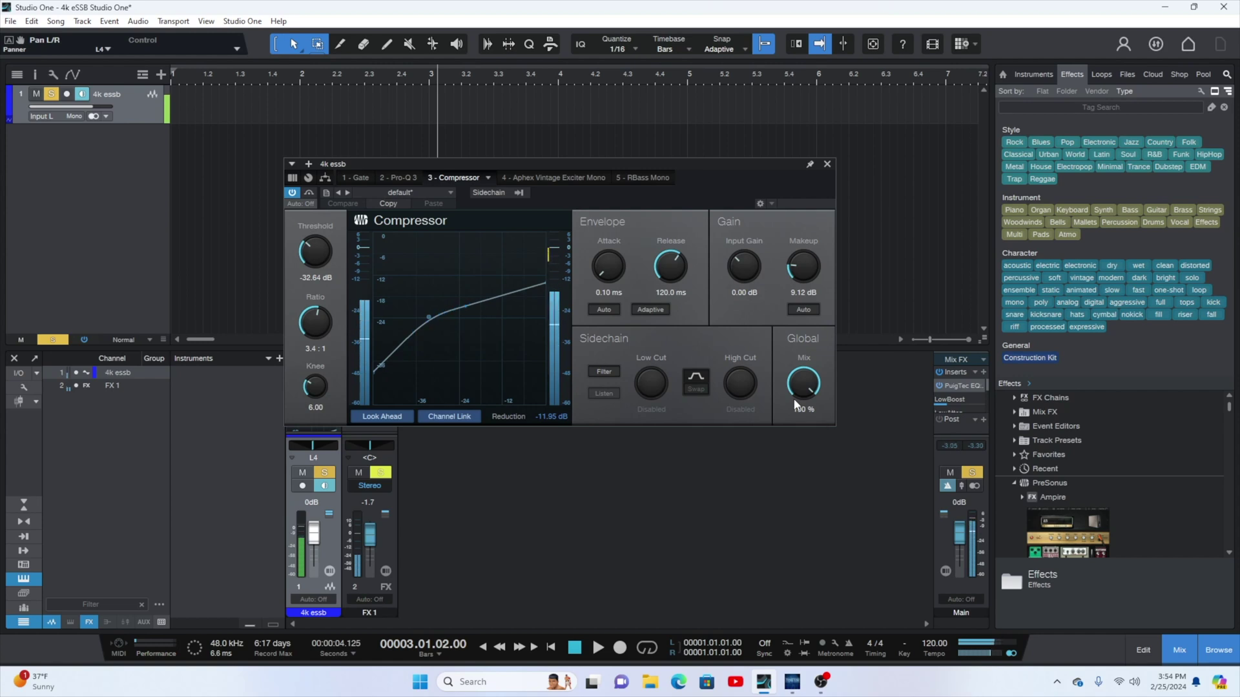
pyautogui.click(828, 164)
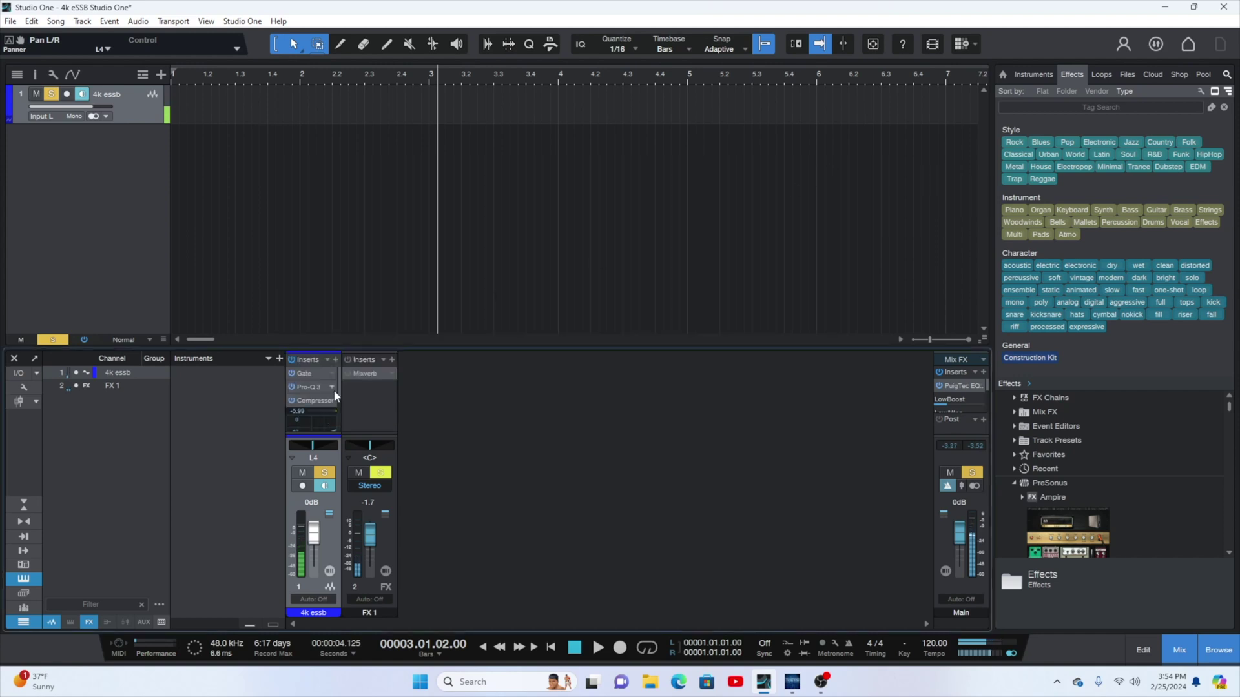
pyautogui.scroll(-1, 339, 394)
pyautogui.click(316, 388)
pyautogui.click(828, 164)
# Set the Aphex exciter's AX MIX to 6.24 and its meter to OUT, then close it
pyautogui.scroll(1, 320, 394)
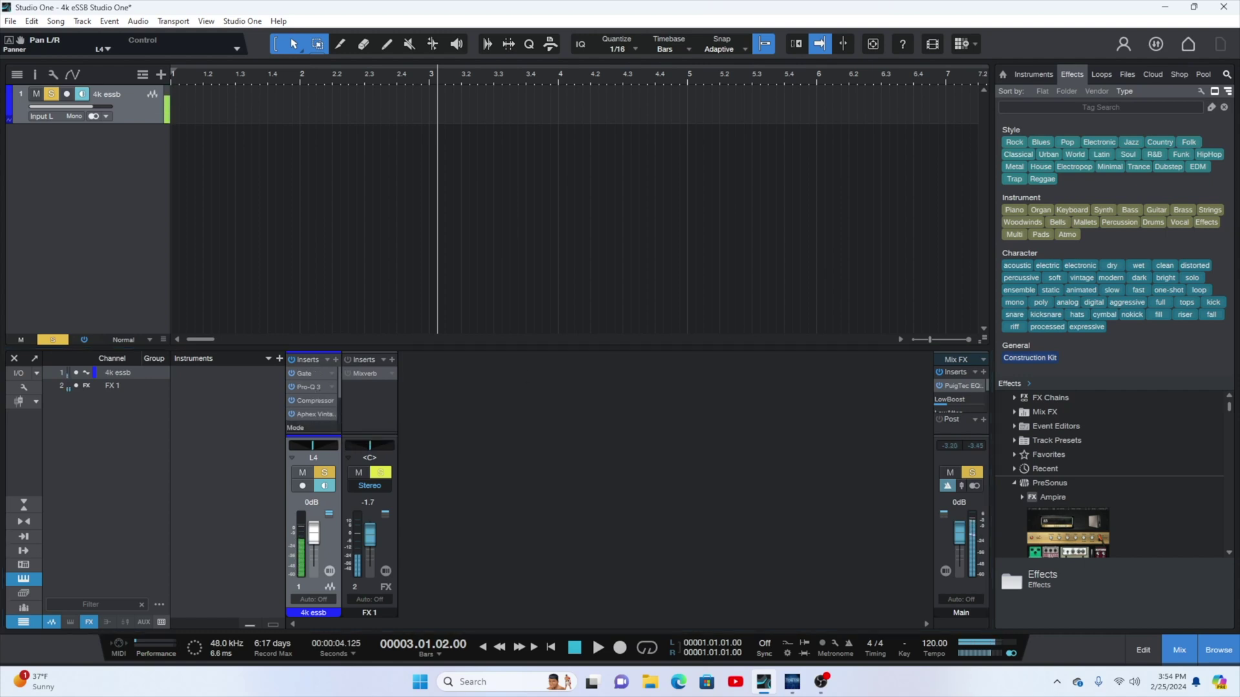
pyautogui.moveTo(1239, 148); pyautogui.dragTo(537, 208)
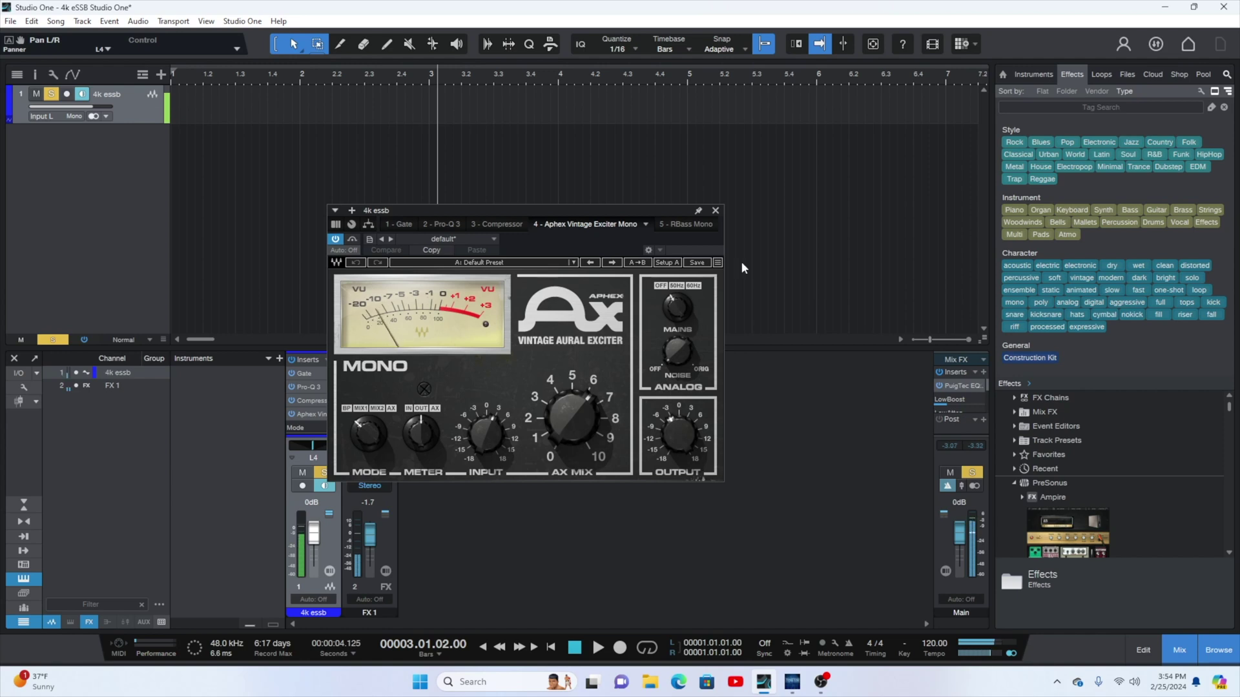
pyautogui.moveTo(576, 393)
pyautogui.mouseDown()
pyautogui.moveTo(603, 407)
pyautogui.moveTo(594, 400)
pyautogui.mouseUp()
pyautogui.moveTo(602, 408)
pyautogui.click(426, 440)
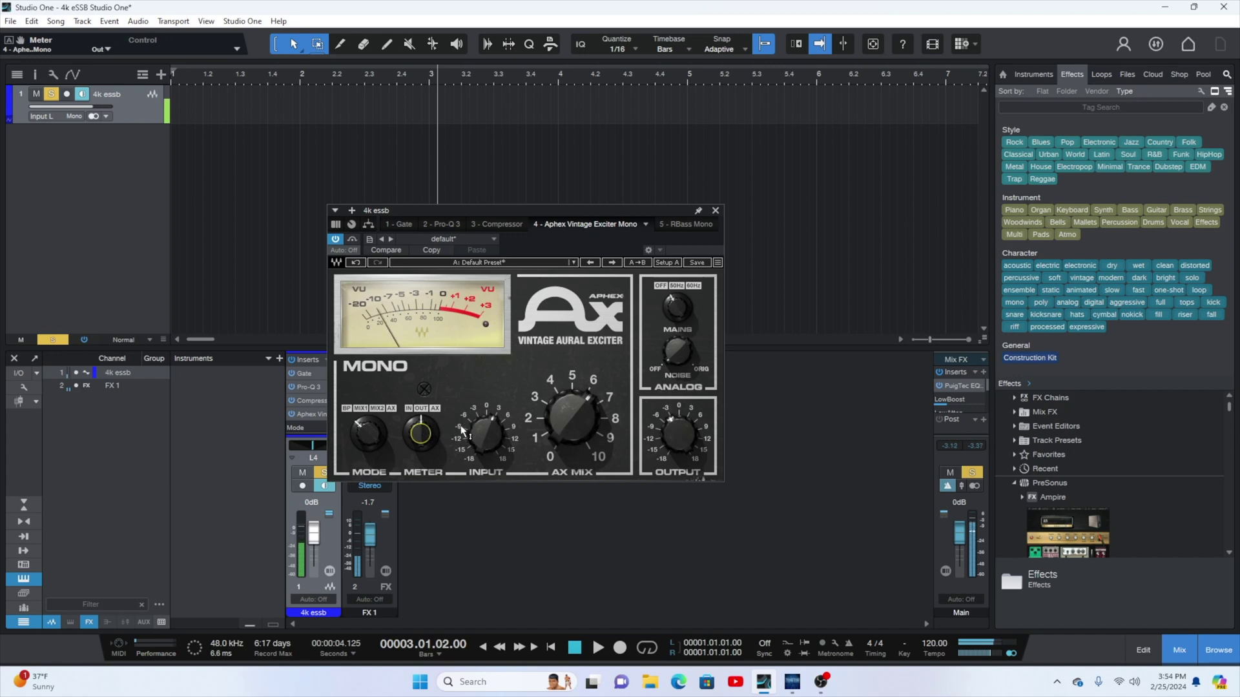
pyautogui.moveTo(571, 382)
pyautogui.click(714, 211)
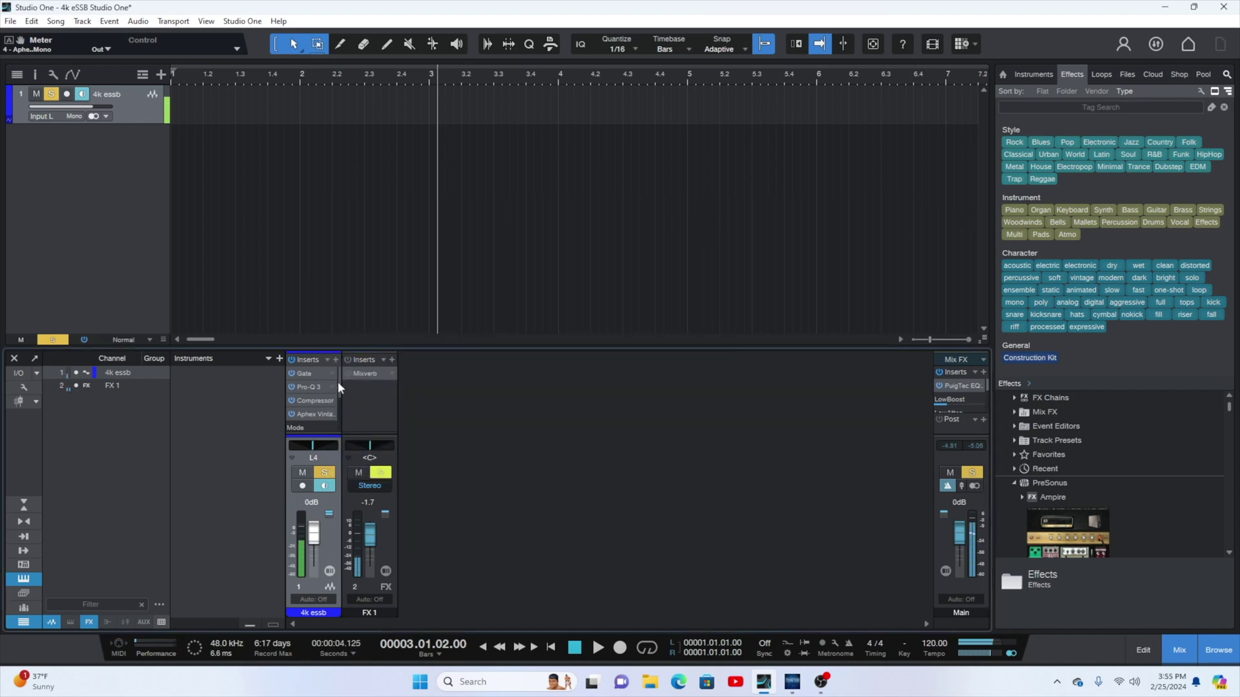
# Open the 4k essb RBass Mono editor showing Intensity -7.9 and Freq 80
pyautogui.scroll(-1, 338, 387)
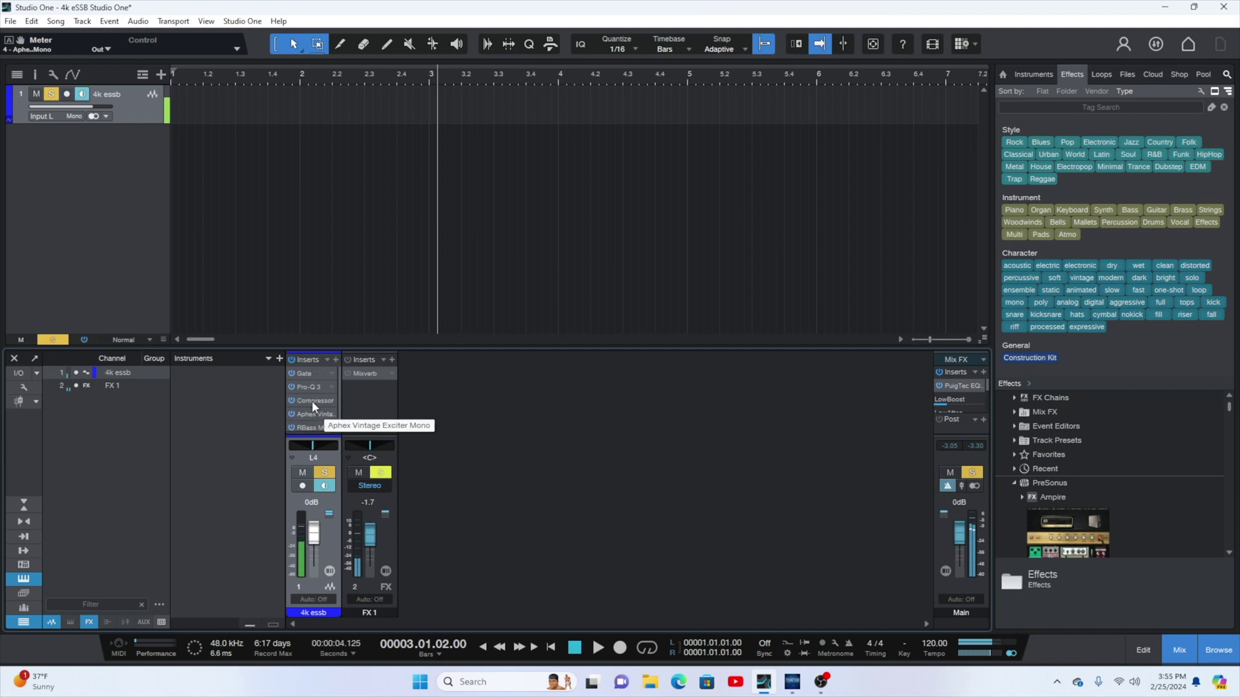
pyautogui.scroll(1, 317, 408)
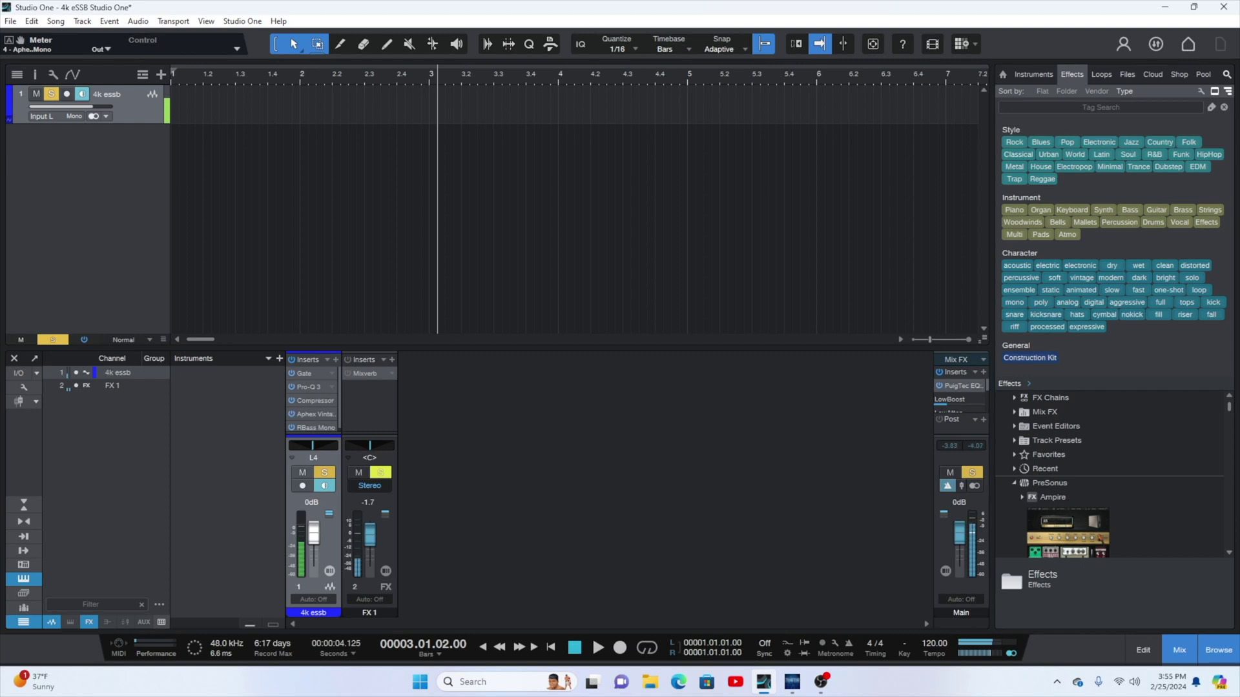
pyautogui.click(317, 428)
pyautogui.moveTo(617, 318); pyautogui.dragTo(528, 254)
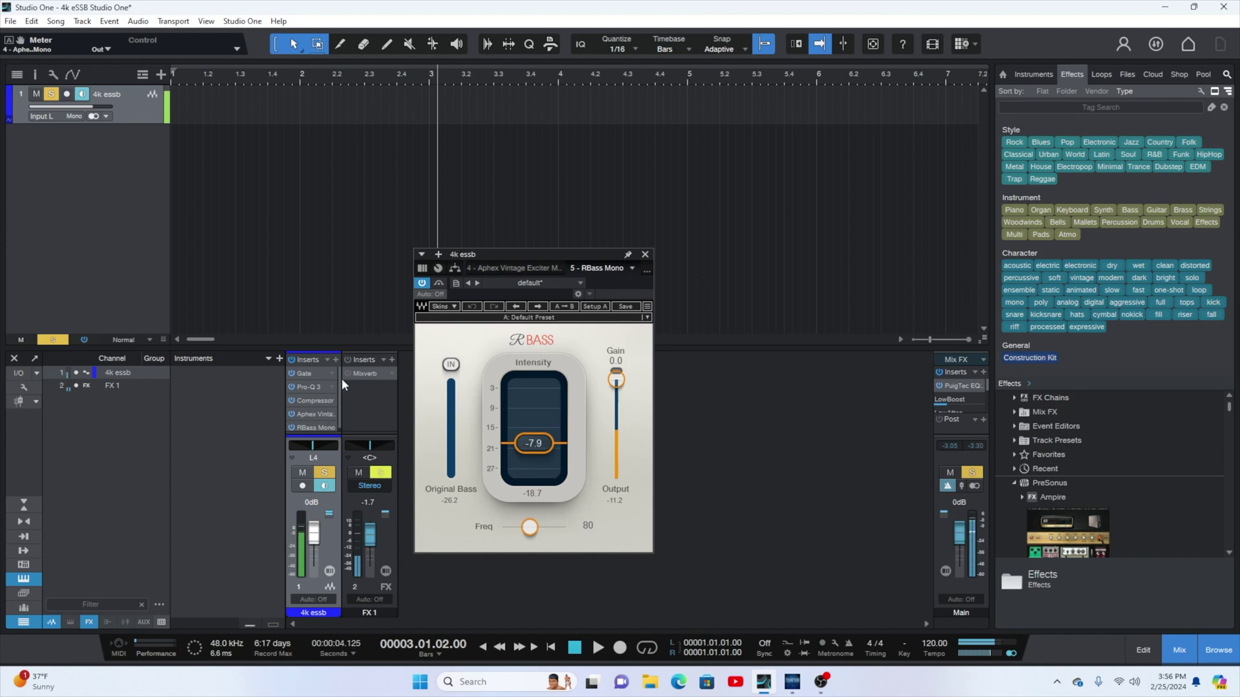
pyautogui.moveTo(339, 376); pyautogui.dragTo(338, 386)
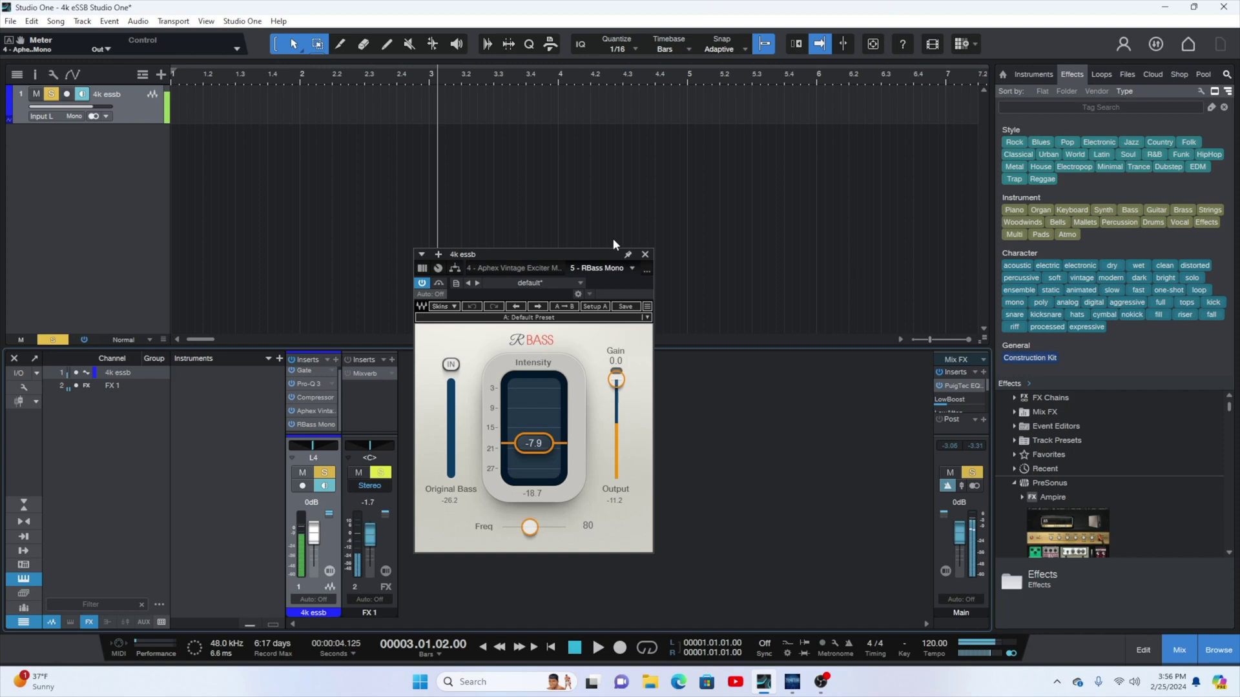
# Close RBass and open the PuigTec EQP1A Stereo editor from the Main channel's inserts
pyautogui.click(646, 255)
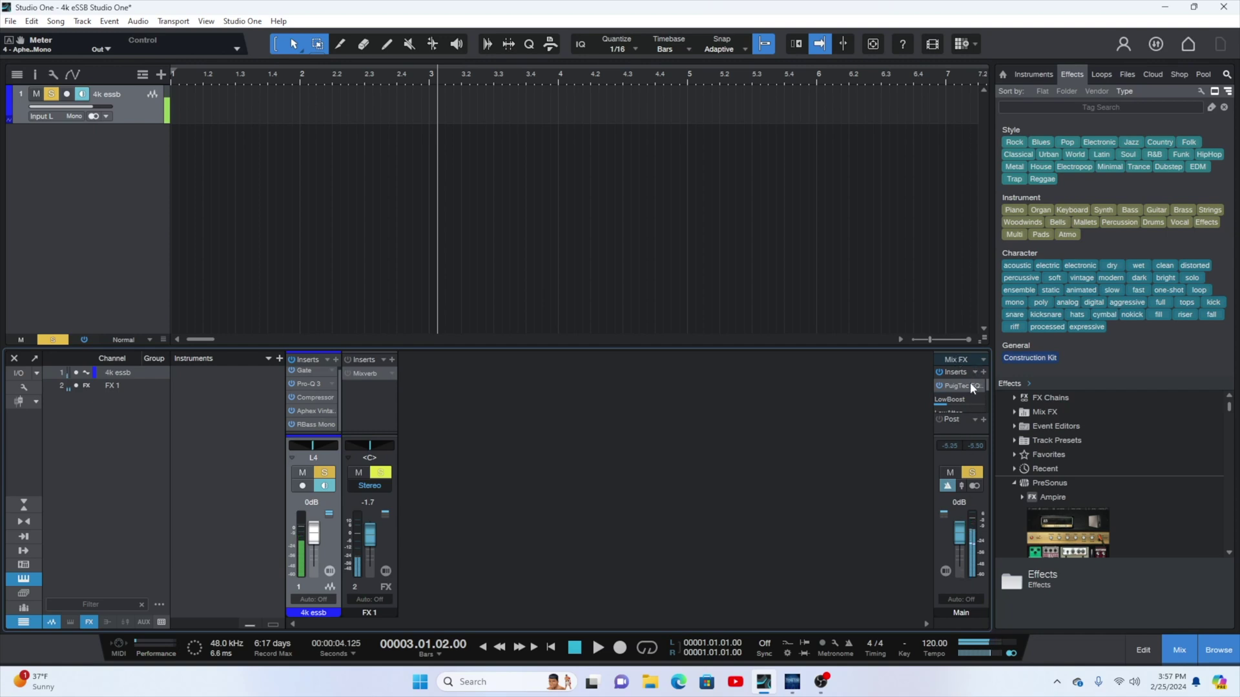
pyautogui.moveTo(987, 382); pyautogui.dragTo(987, 389)
pyautogui.click(955, 390)
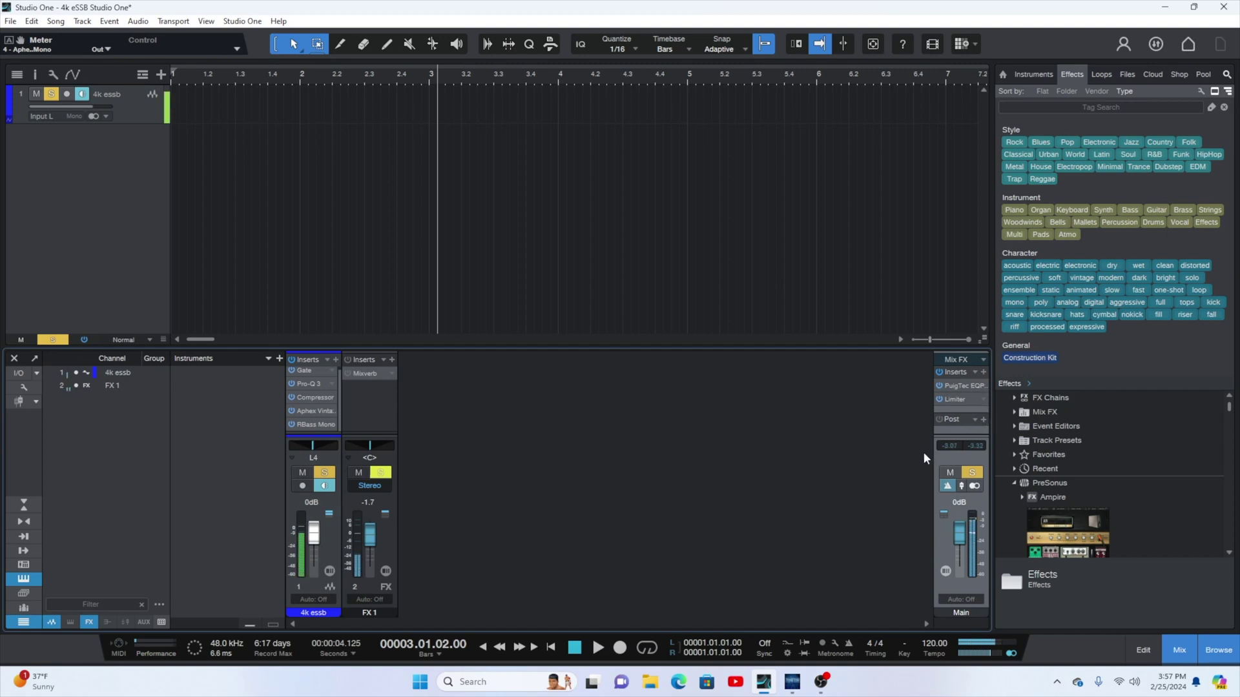
pyautogui.click(961, 386)
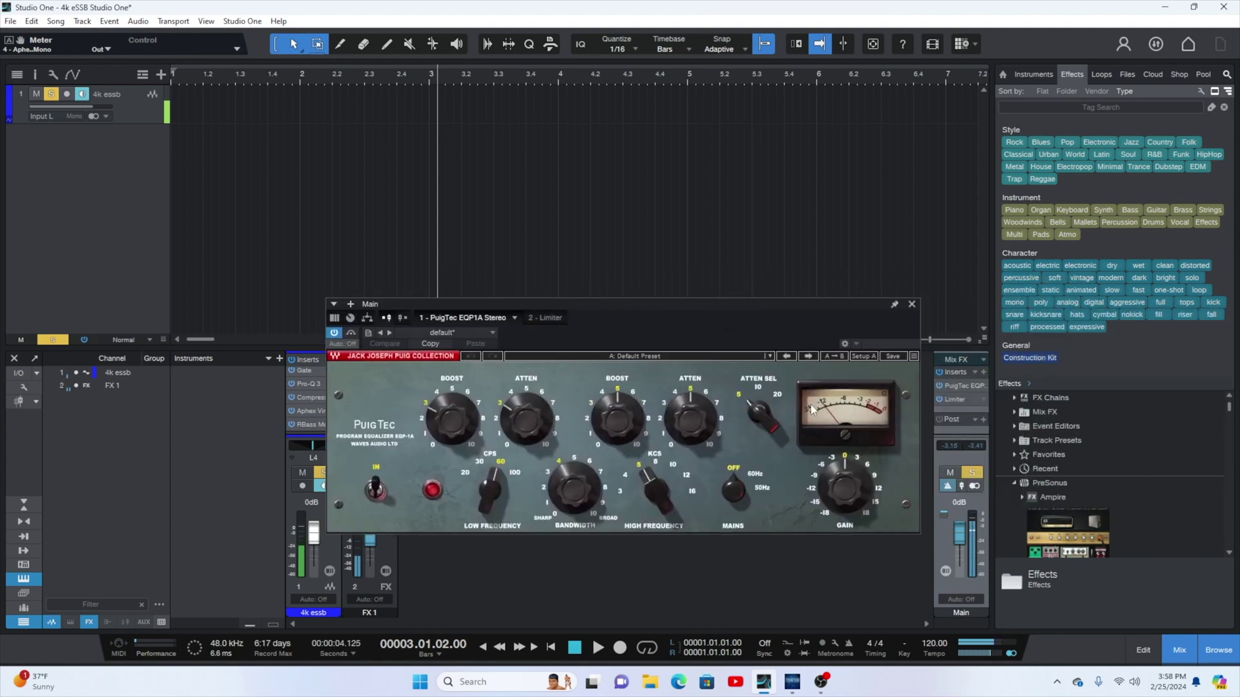
pyautogui.moveTo(622, 307); pyautogui.dragTo(537, 301)
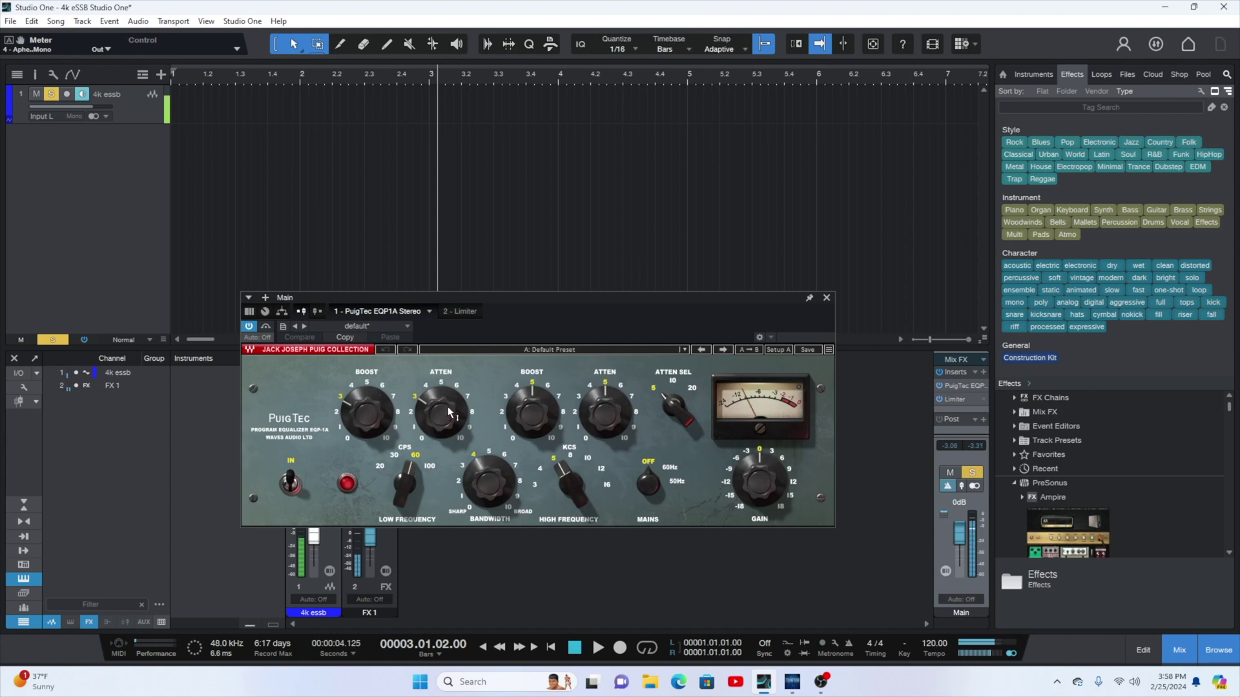
pyautogui.moveTo(447, 412)
pyautogui.moveTo(667, 402)
pyautogui.moveTo(620, 416)
pyautogui.moveTo(526, 418)
pyautogui.click(827, 298)
# Check the voice channel's Pro-Q 3, close it, and reopen the Main bus PuigTec EQP1A
pyautogui.click(310, 385)
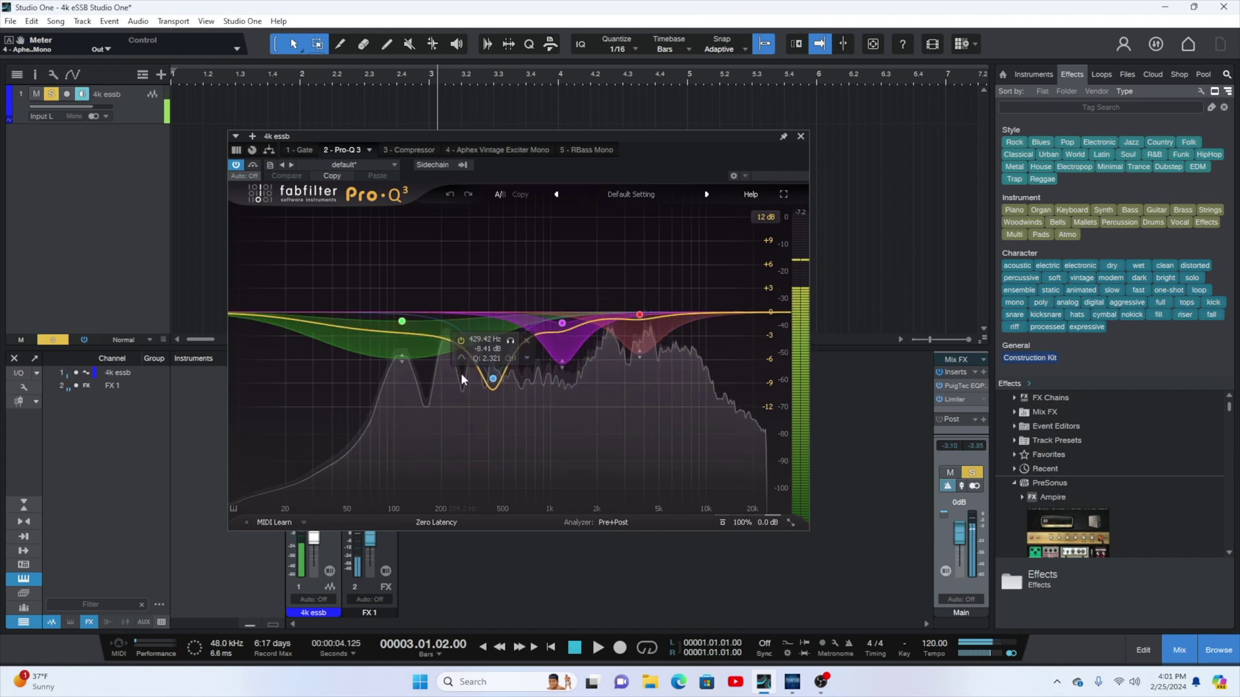
pyautogui.click(801, 136)
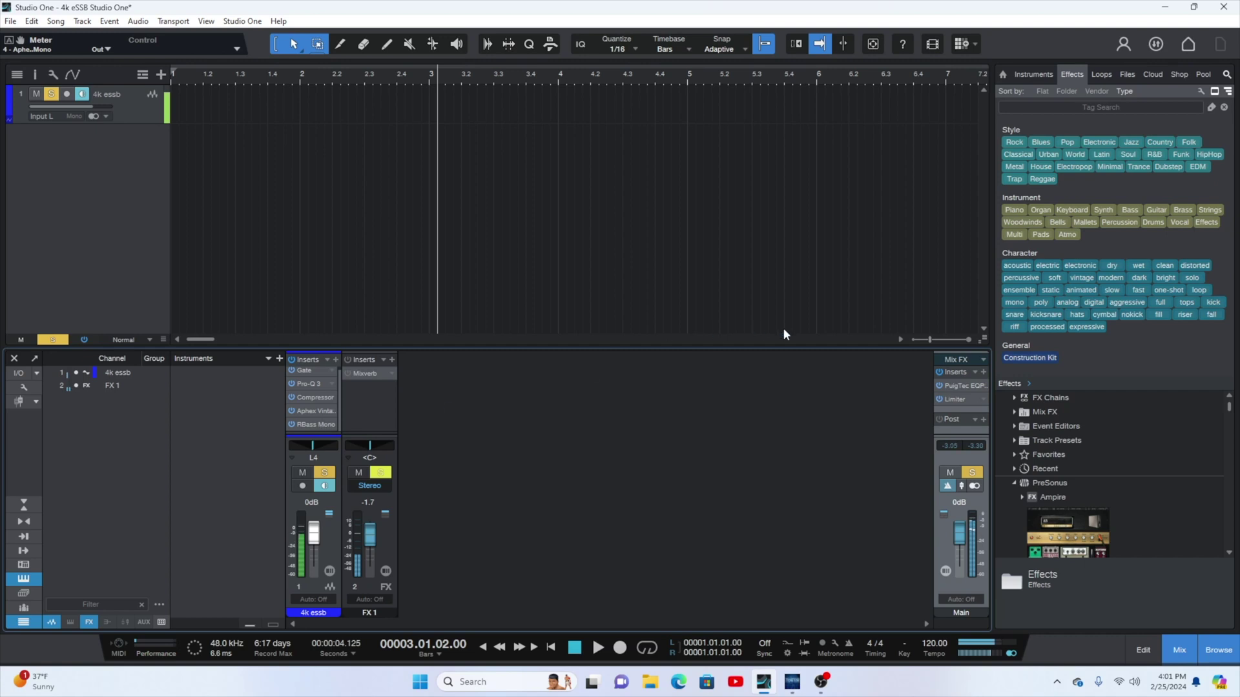
pyautogui.click(962, 385)
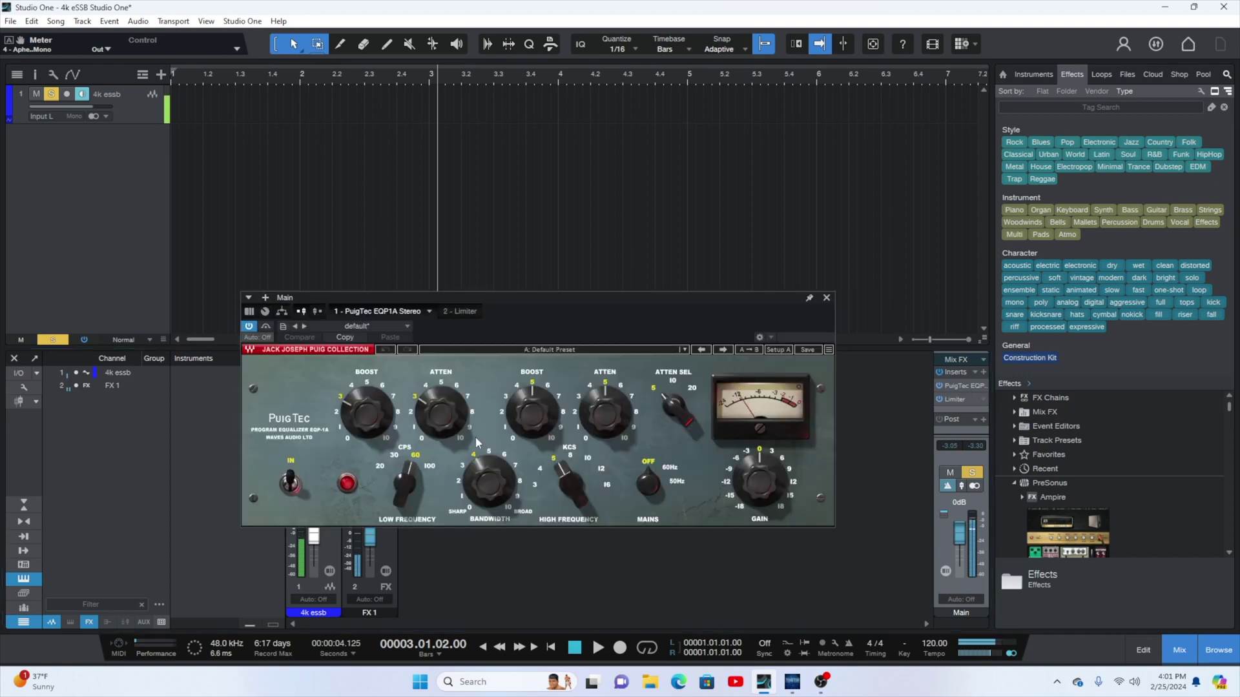
# Close the PuigTec EQ, review and close the Main bus Limiter², then bring Thetis forward
pyautogui.click(827, 298)
pyautogui.click(965, 398)
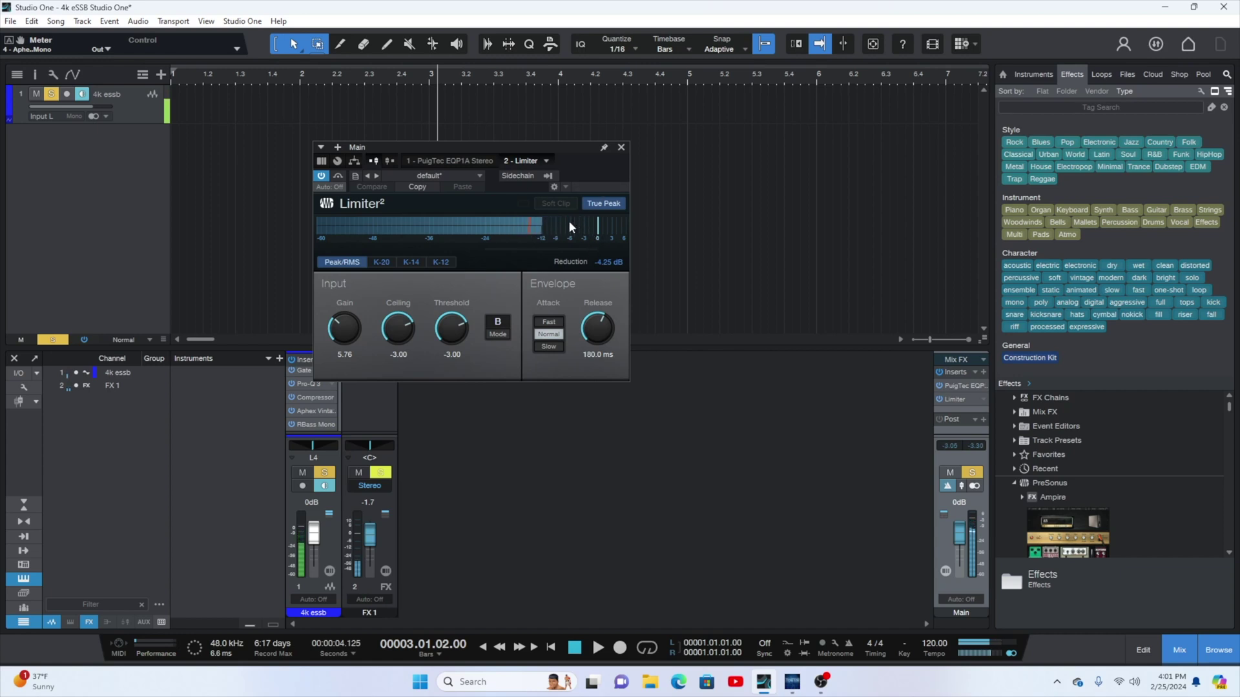
pyautogui.click(621, 147)
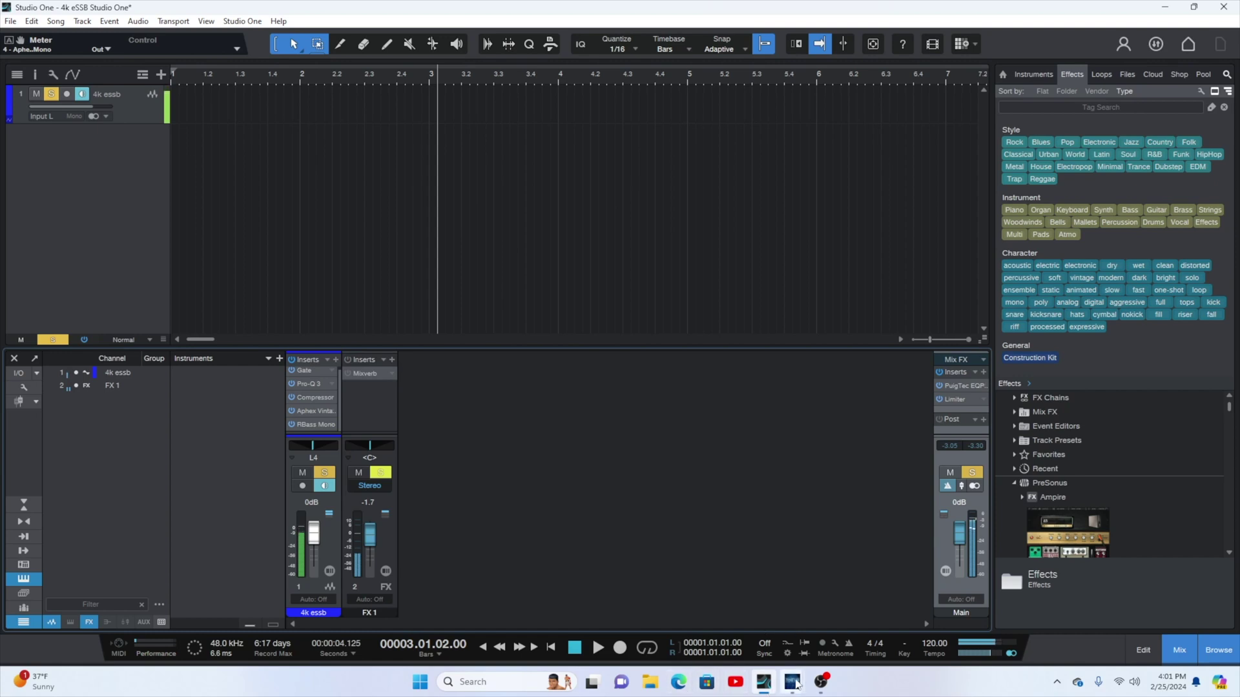
pyautogui.moveTo(793, 682)
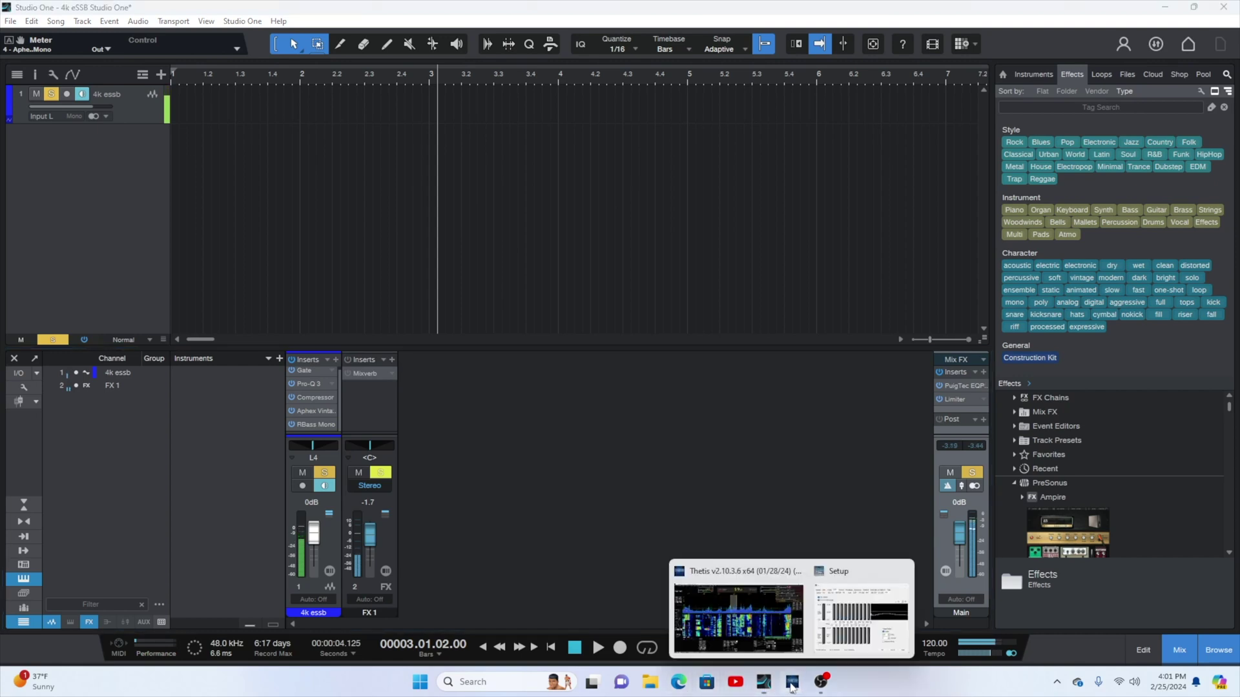
pyautogui.click(759, 578)
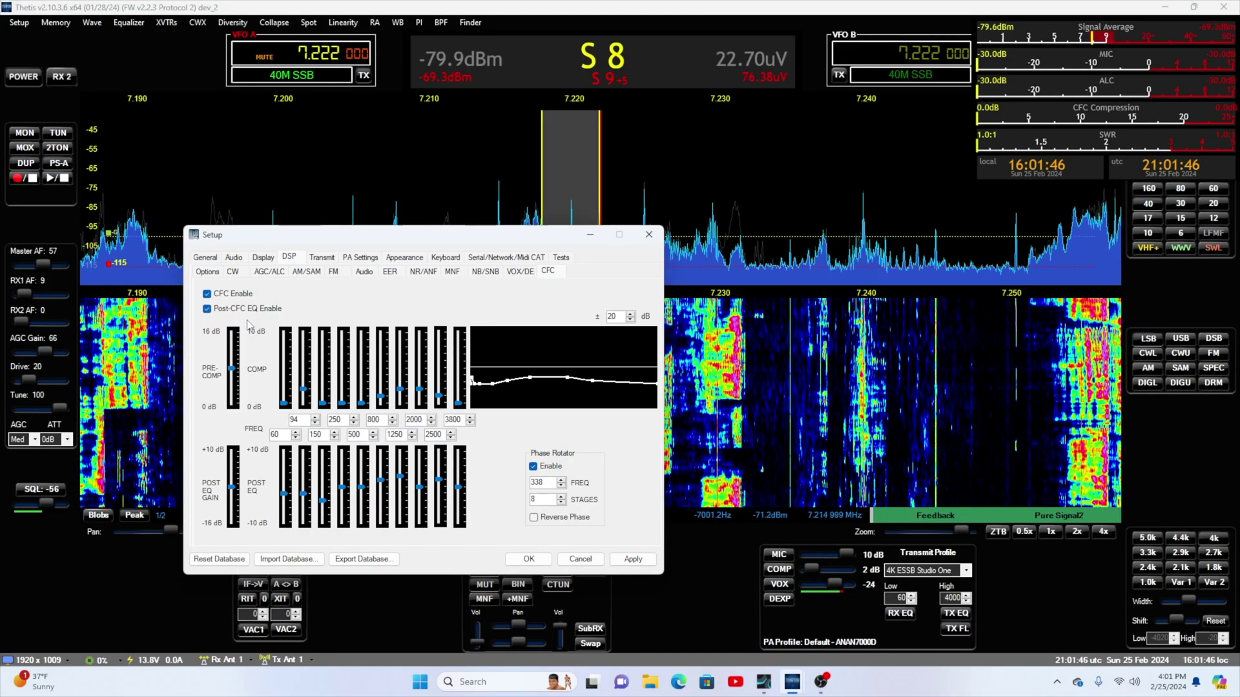
# Inspect Thetis's CFC page: CFC, post-CFC EQ and phase rotator (338, 8 stages) enabled
pyautogui.moveTo(370, 376)
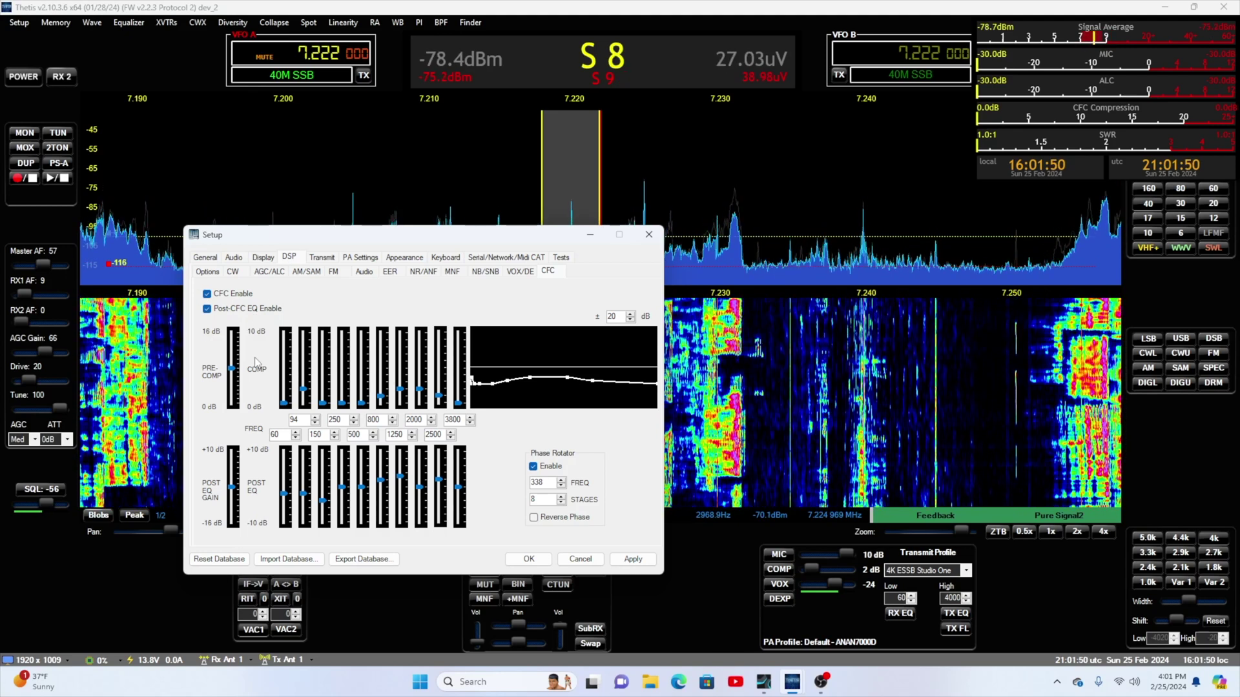
pyautogui.moveTo(281, 381)
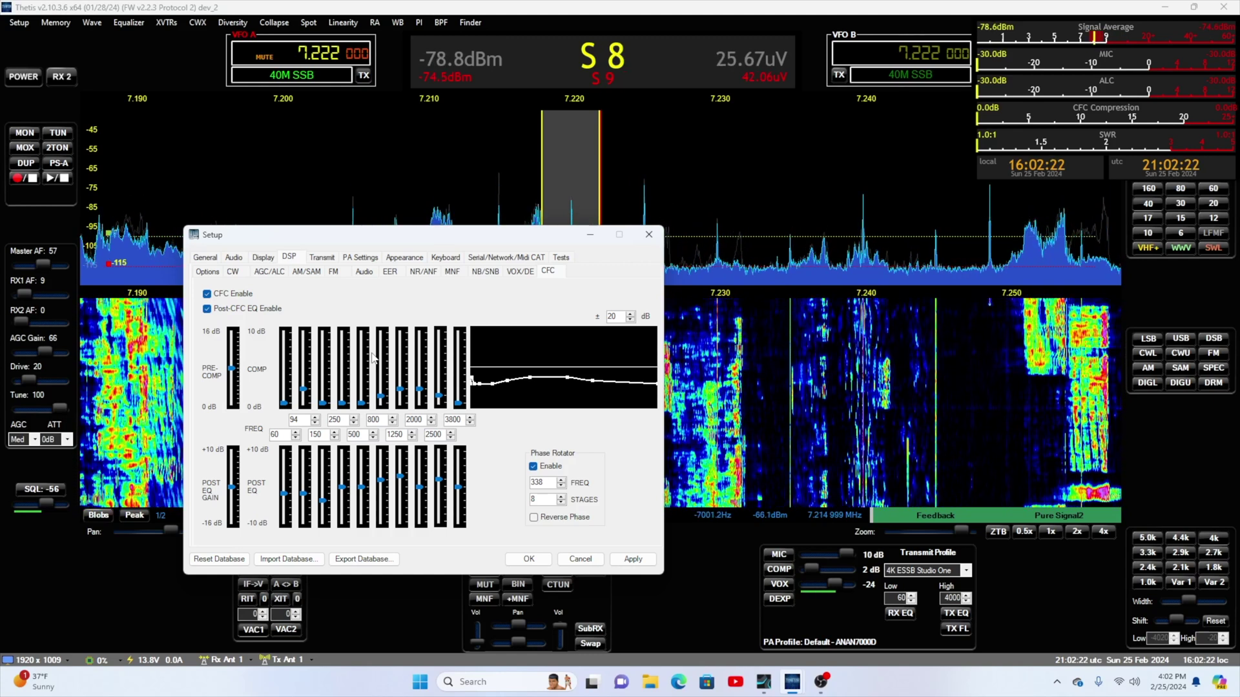
pyautogui.moveTo(439, 400)
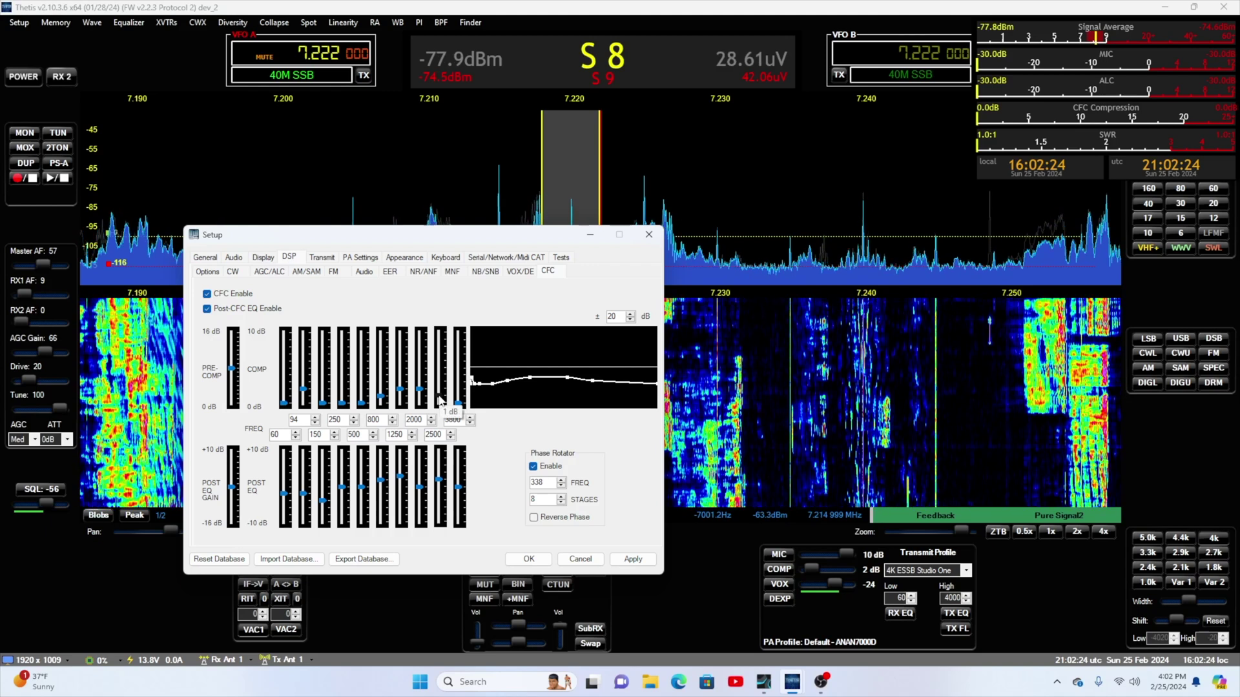